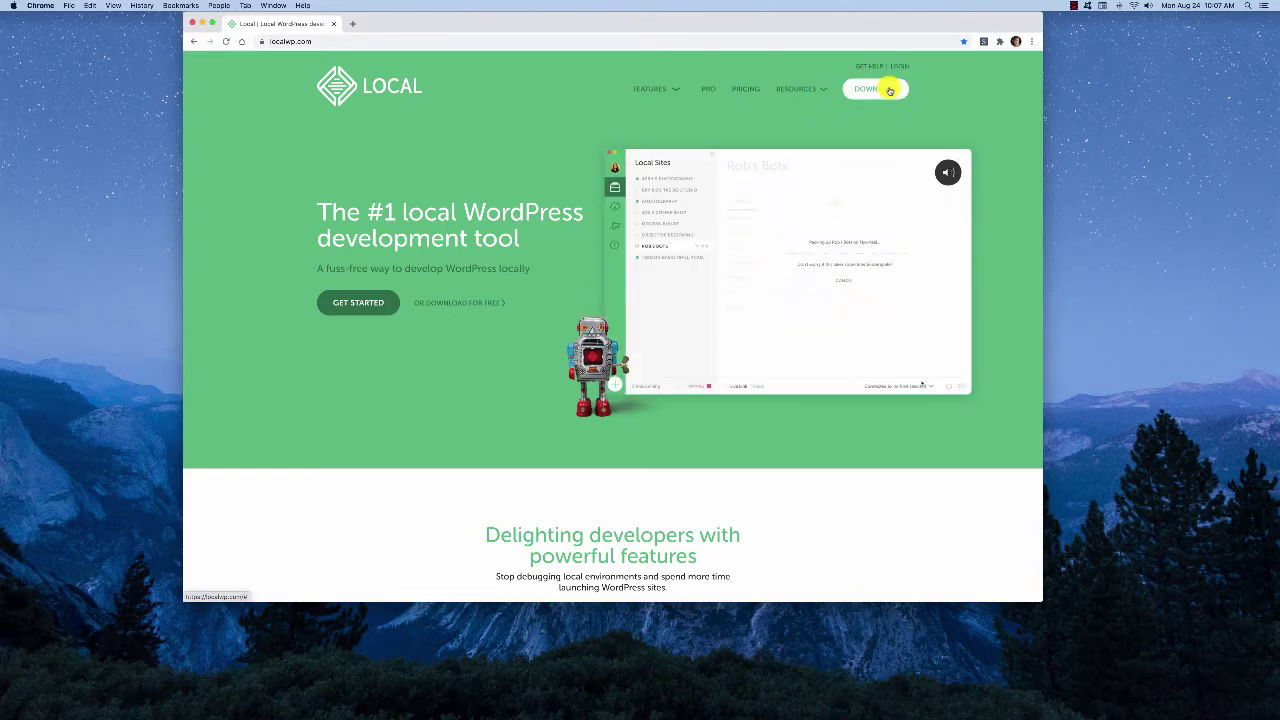
Choose Mac in Local's download form, enter a work email and submit it with GET IT NOW!
{"action": "left_click", "coordinate": [875, 89]}
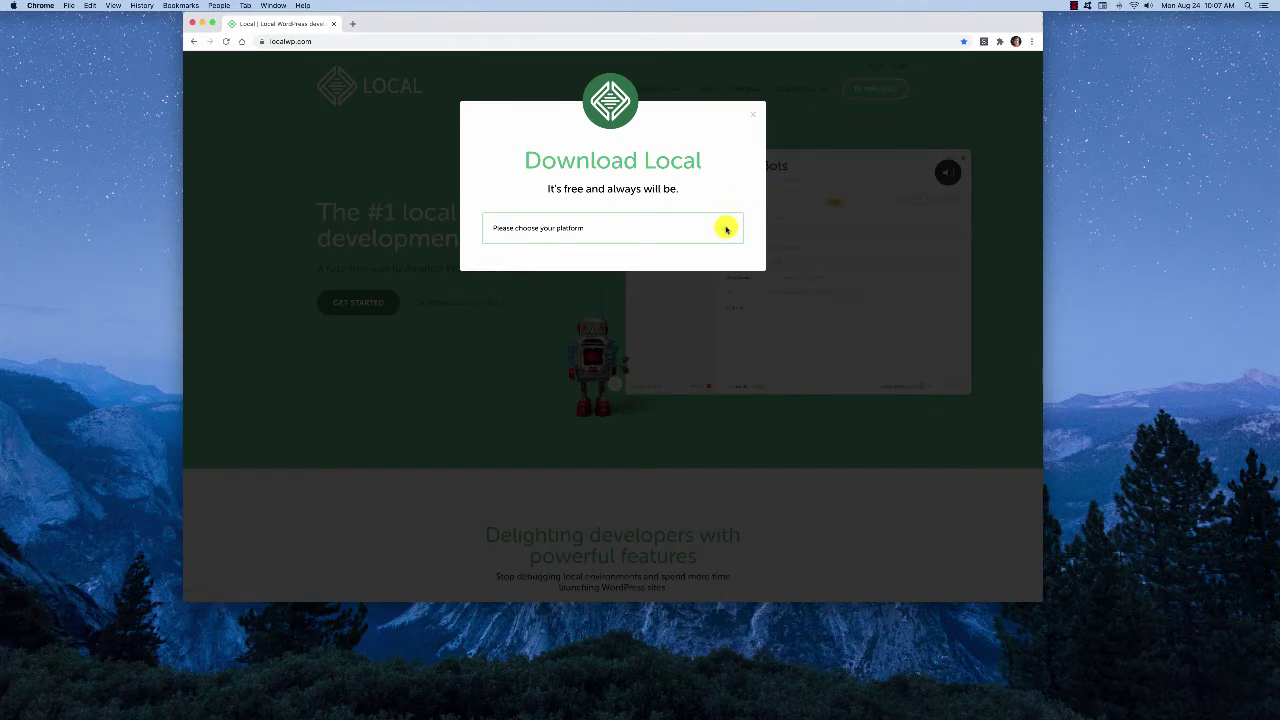
{"action": "left_click", "coordinate": [675, 232]}
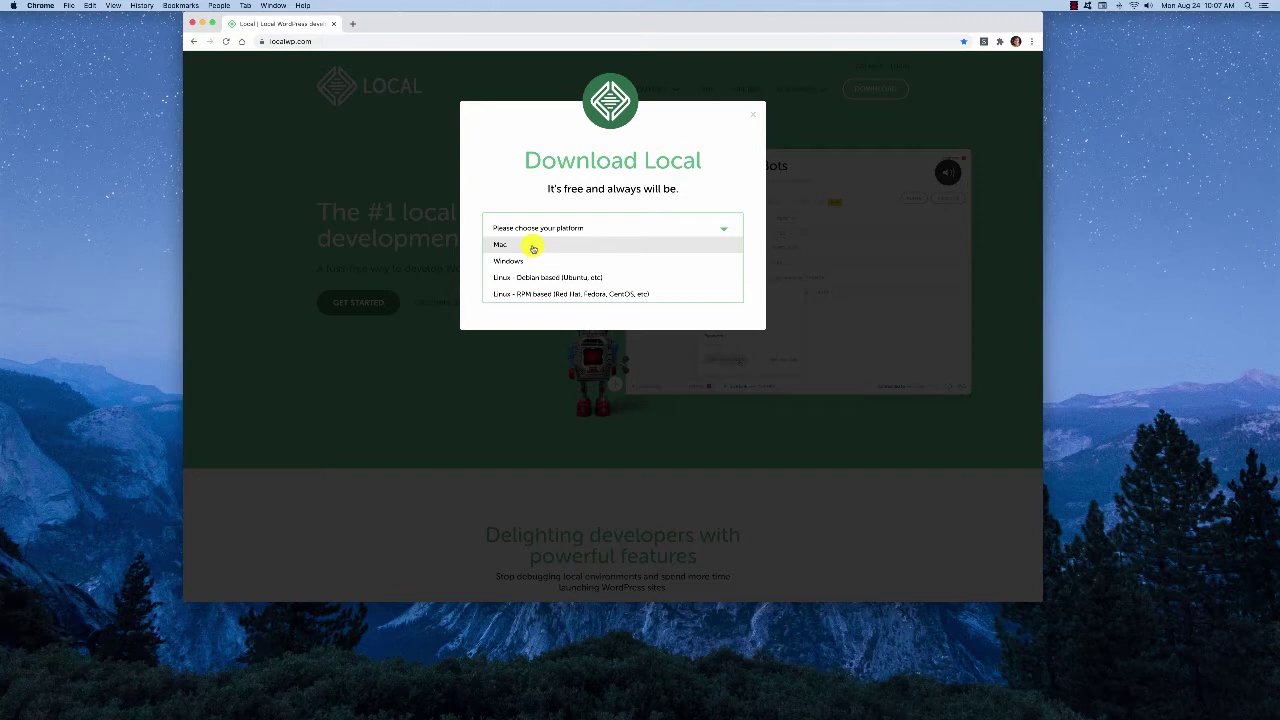
{"action": "left_click", "coordinate": [533, 247]}
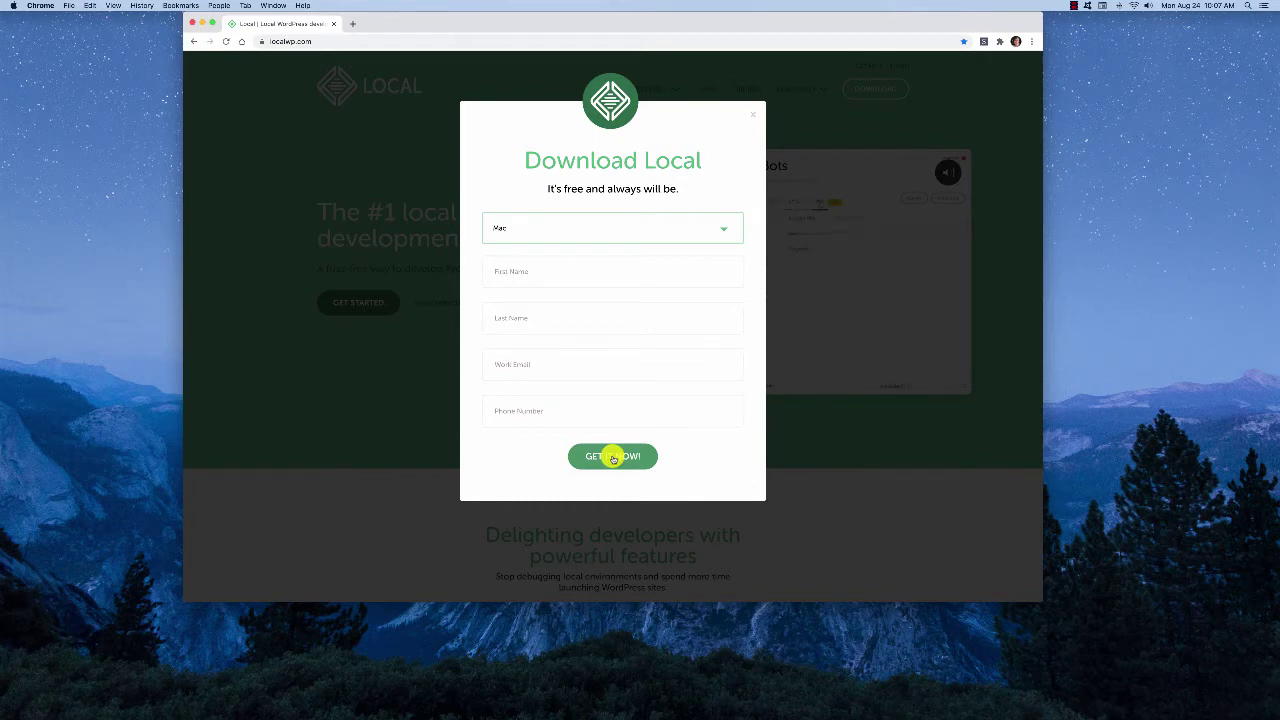
{"action": "left_click", "coordinate": [613, 458]}
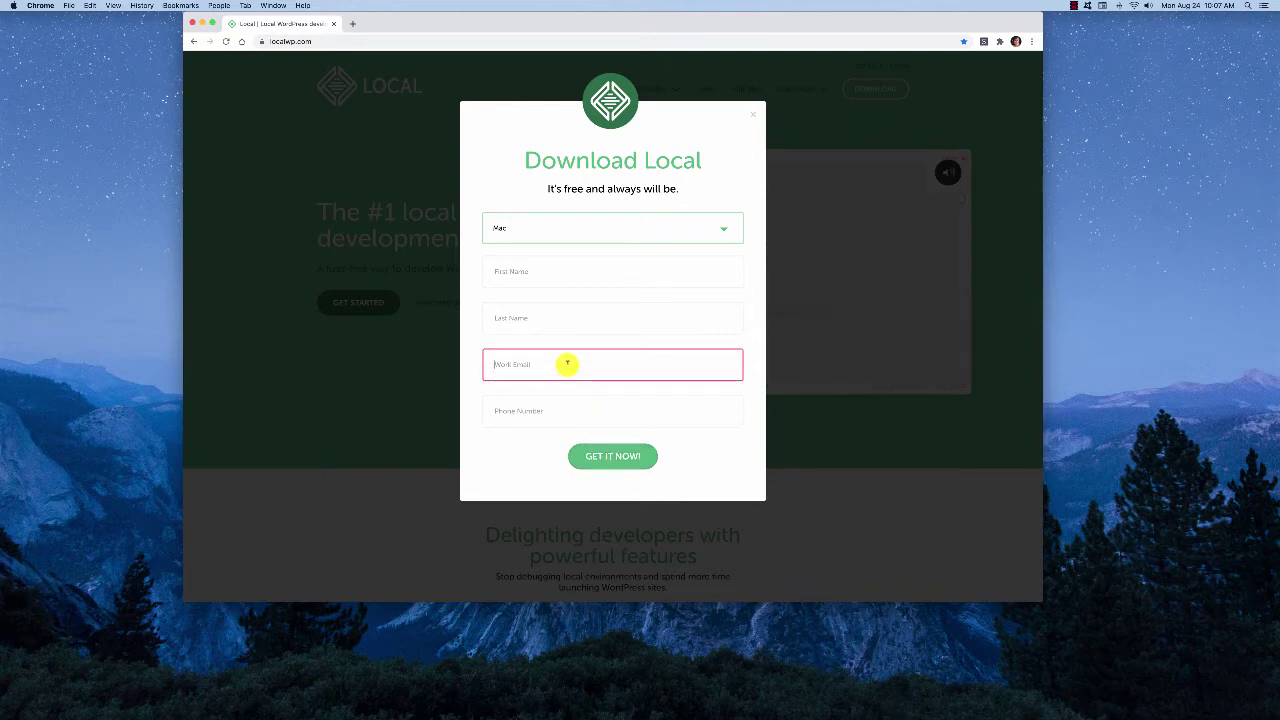
{"action": "type", "text": "youremail@"}
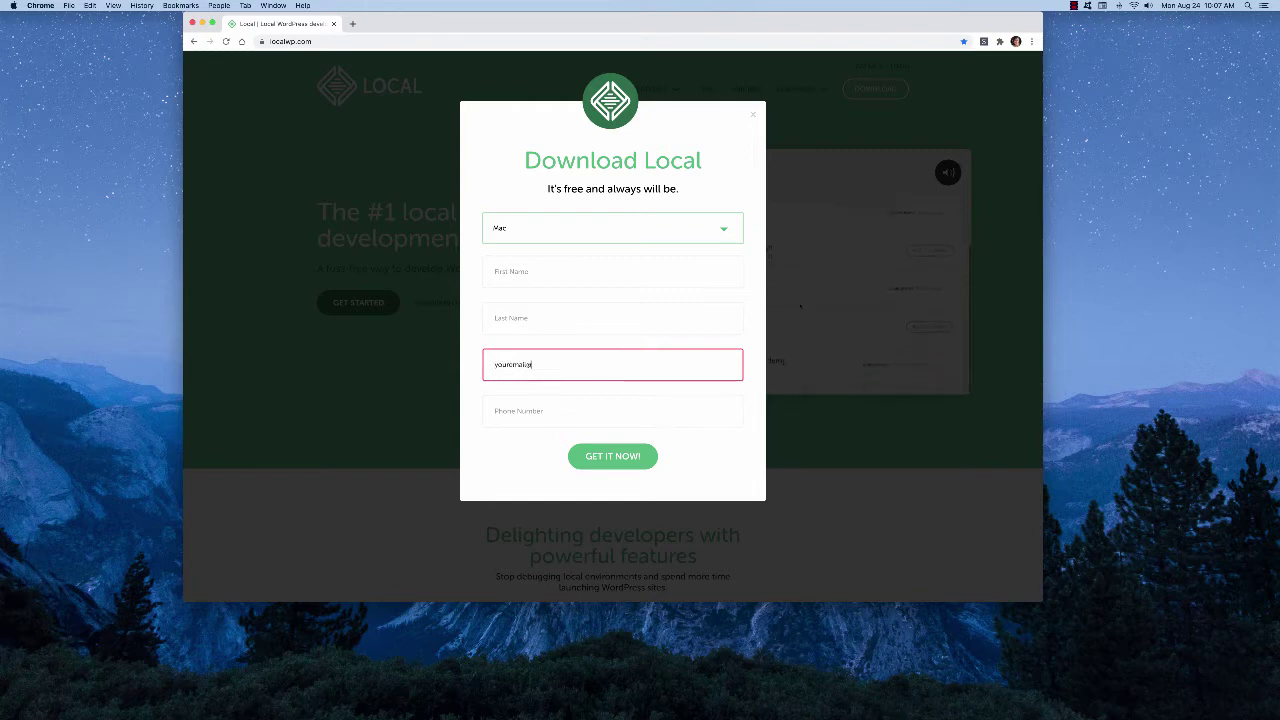
{"action": "type", "text": "exampl"}
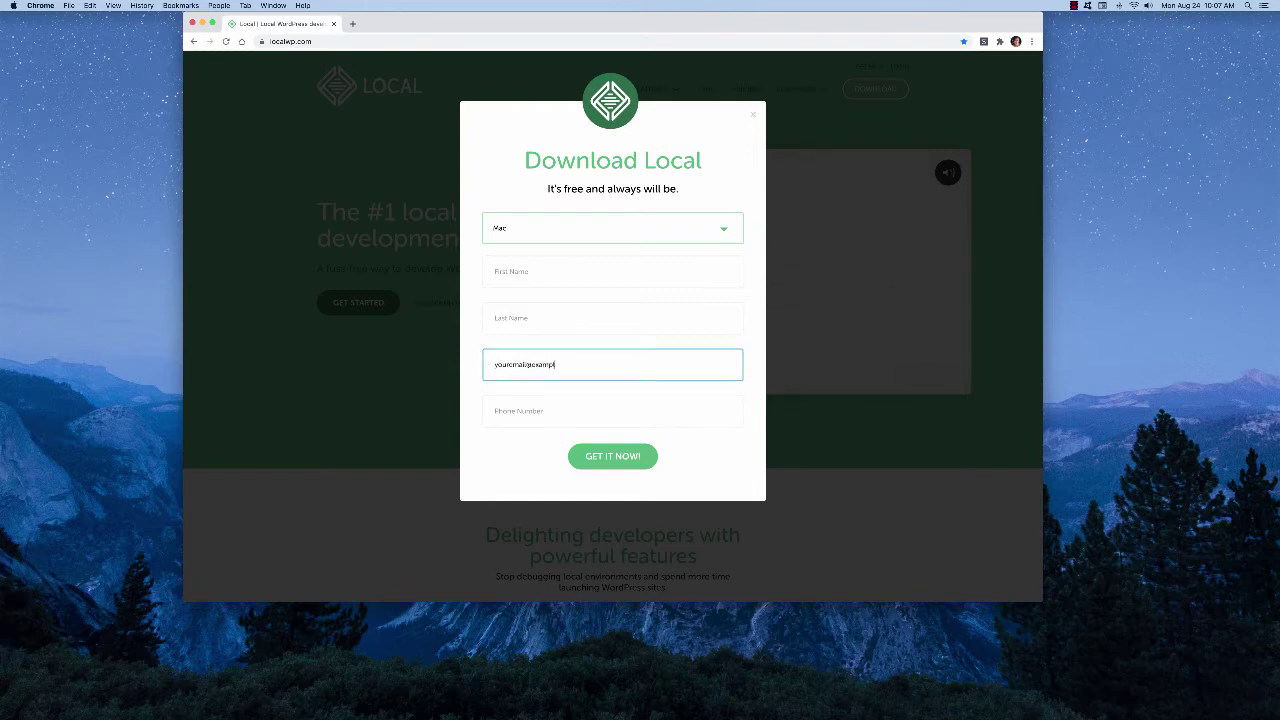
{"action": "type", "text": "e.com"}
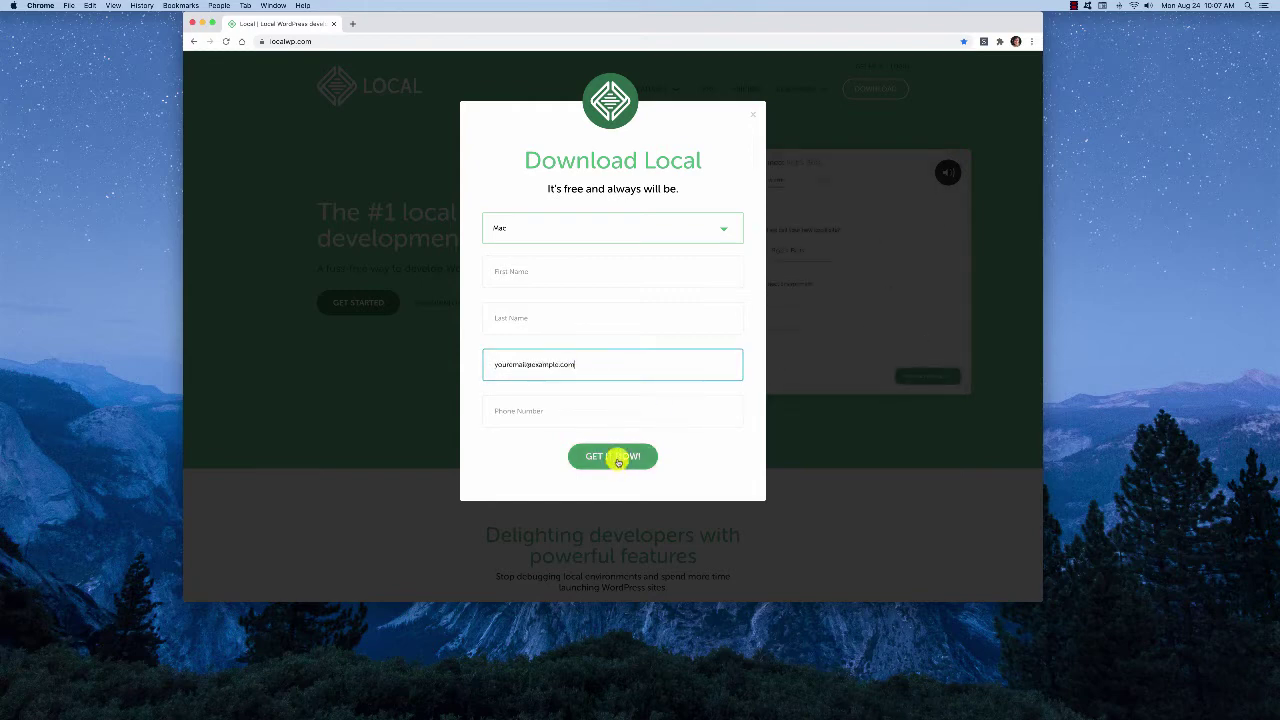
{"action": "left_click", "coordinate": [618, 461]}
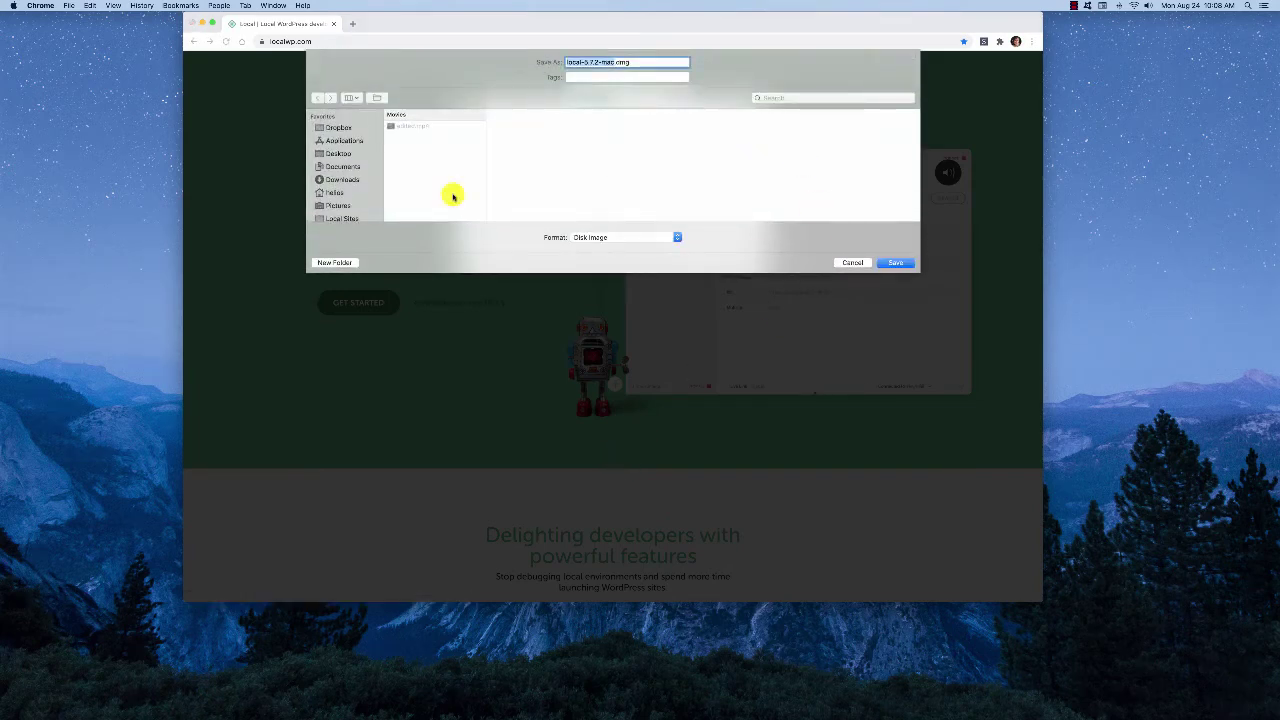
Save the Local Mac disk image to the Downloads folder
{"action": "left_click", "coordinate": [340, 179]}
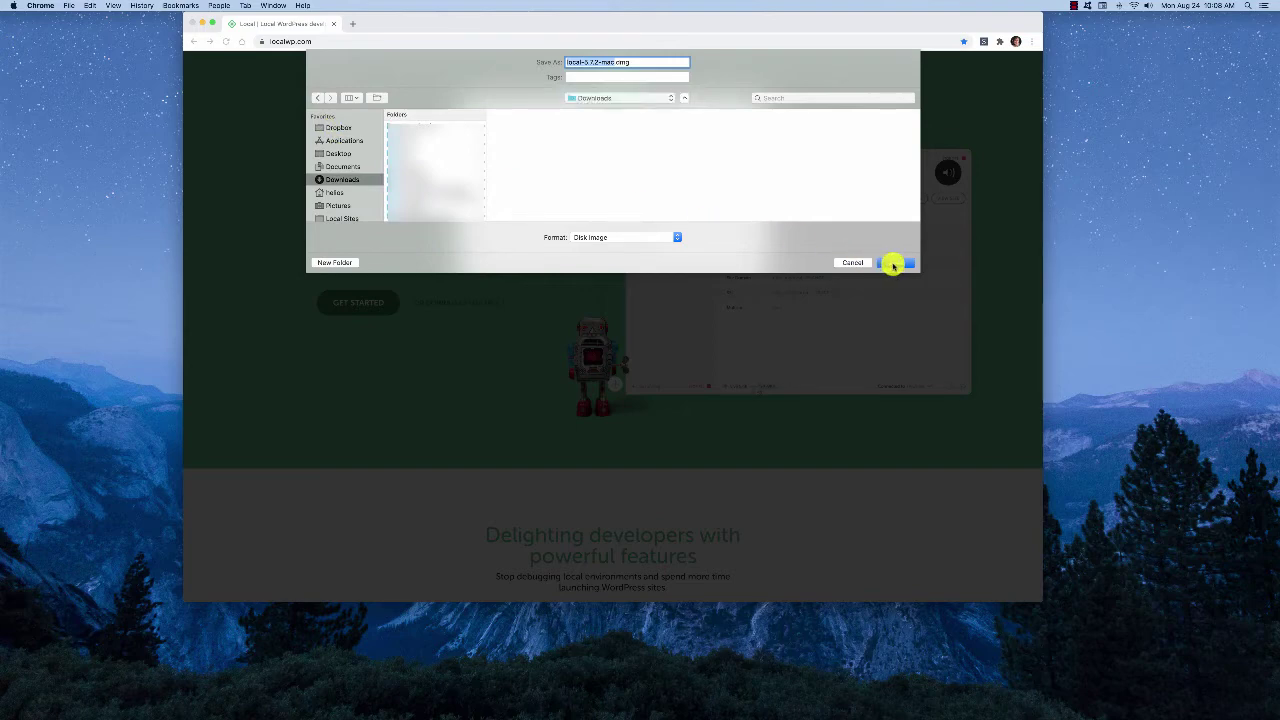
{"action": "left_click", "coordinate": [896, 263]}
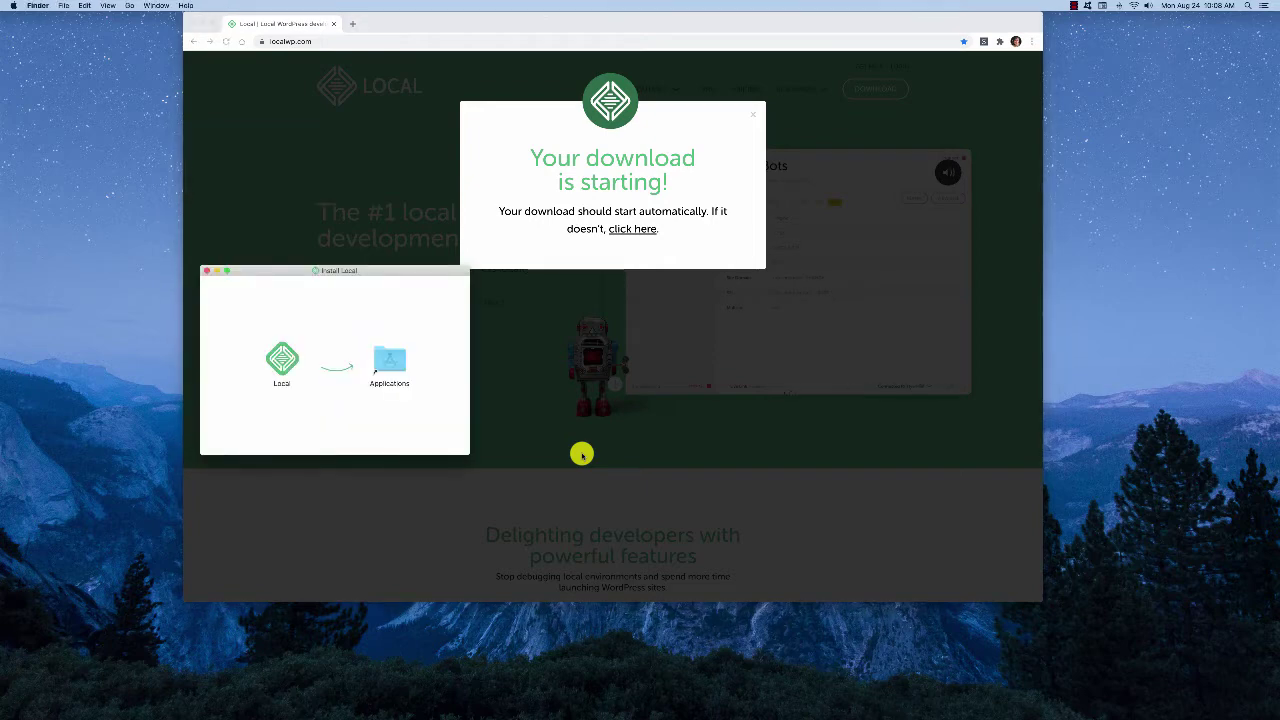
Move the Install Local window aside, close it, and dismiss Chrome's download notice
{"action": "left_click_drag", "start_coordinate": [362, 270], "coordinate": [550, 309]}
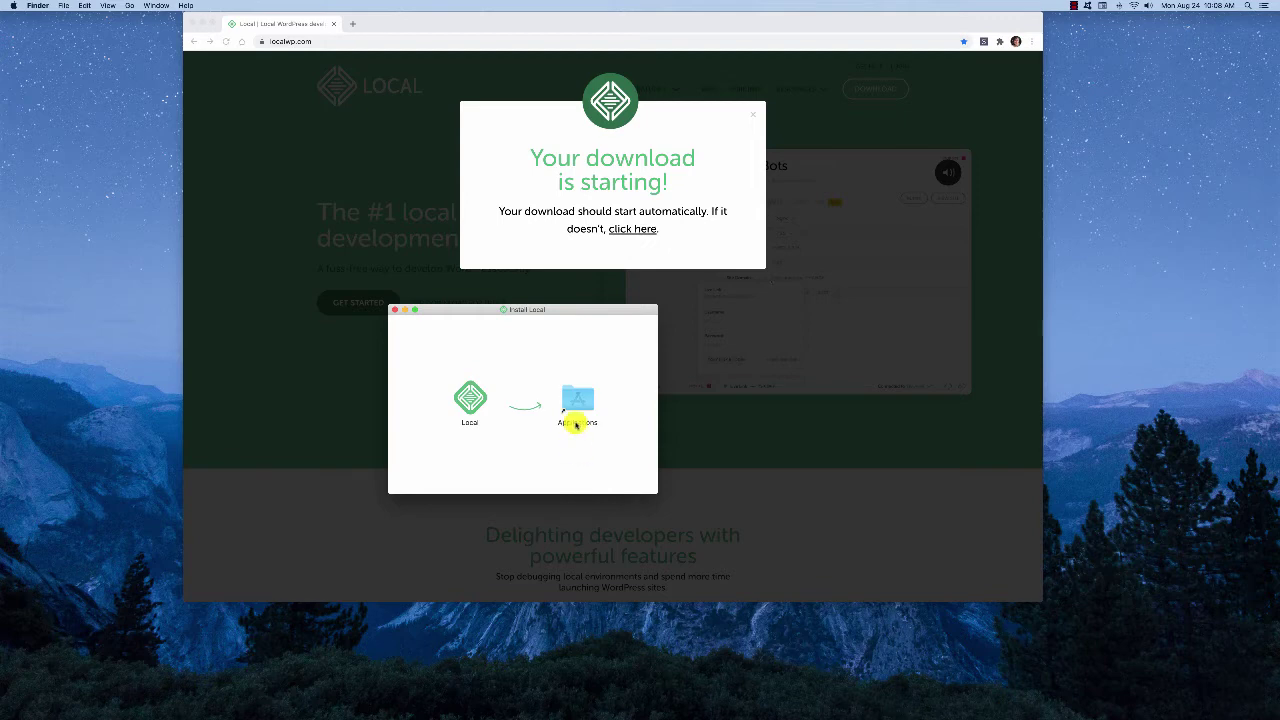
{"action": "left_click_drag", "start_coordinate": [561, 311], "coordinate": [1015, 348]}
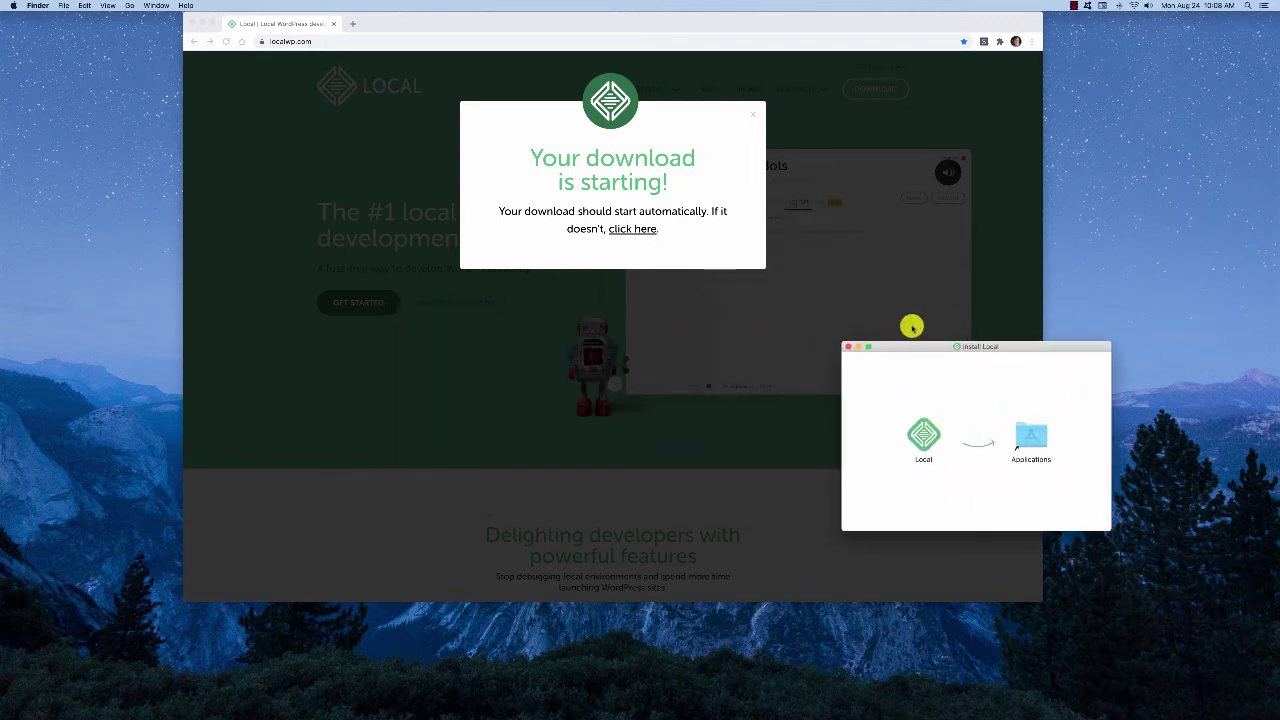
{"action": "left_click", "coordinate": [849, 348]}
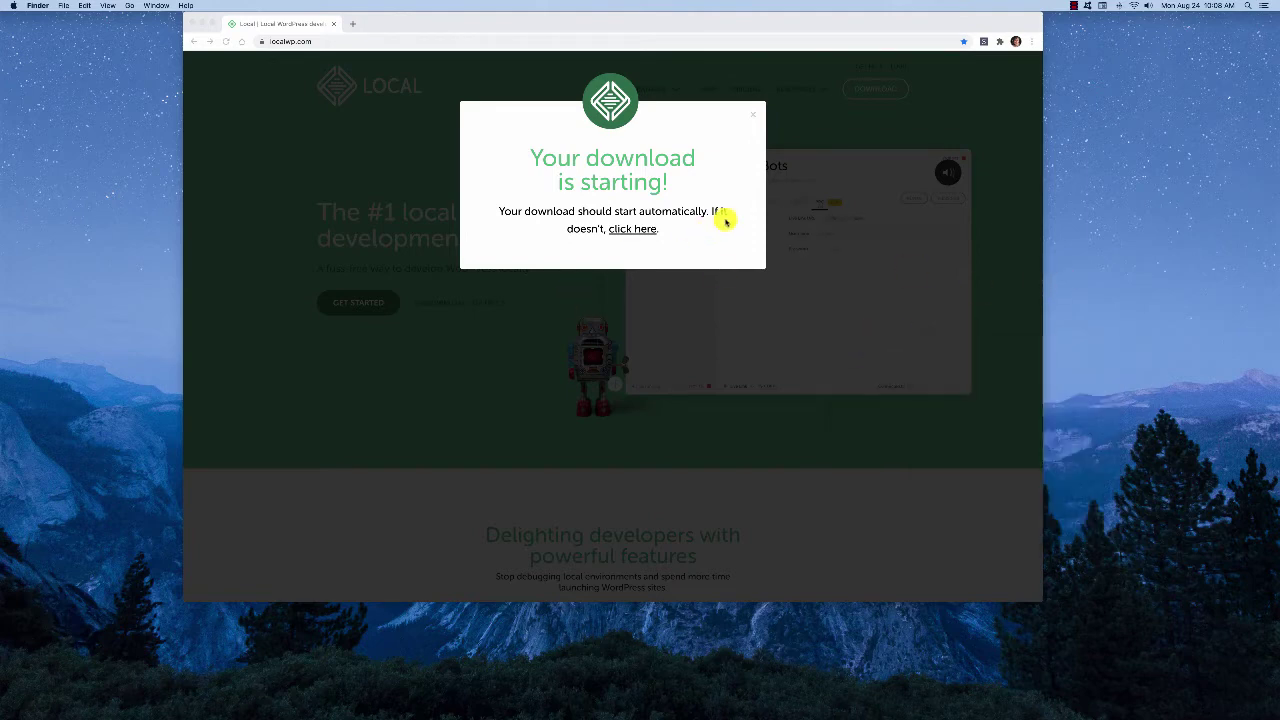
{"action": "left_click", "coordinate": [754, 116]}
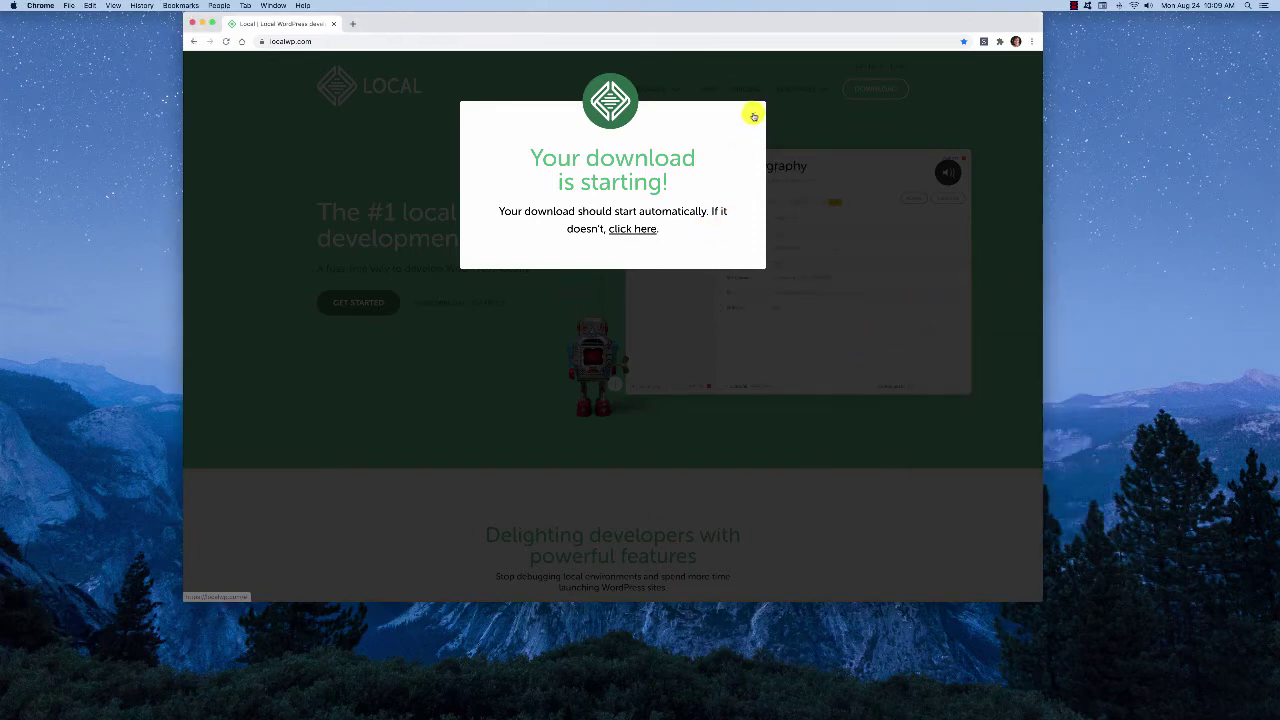
{"action": "left_click", "coordinate": [754, 116]}
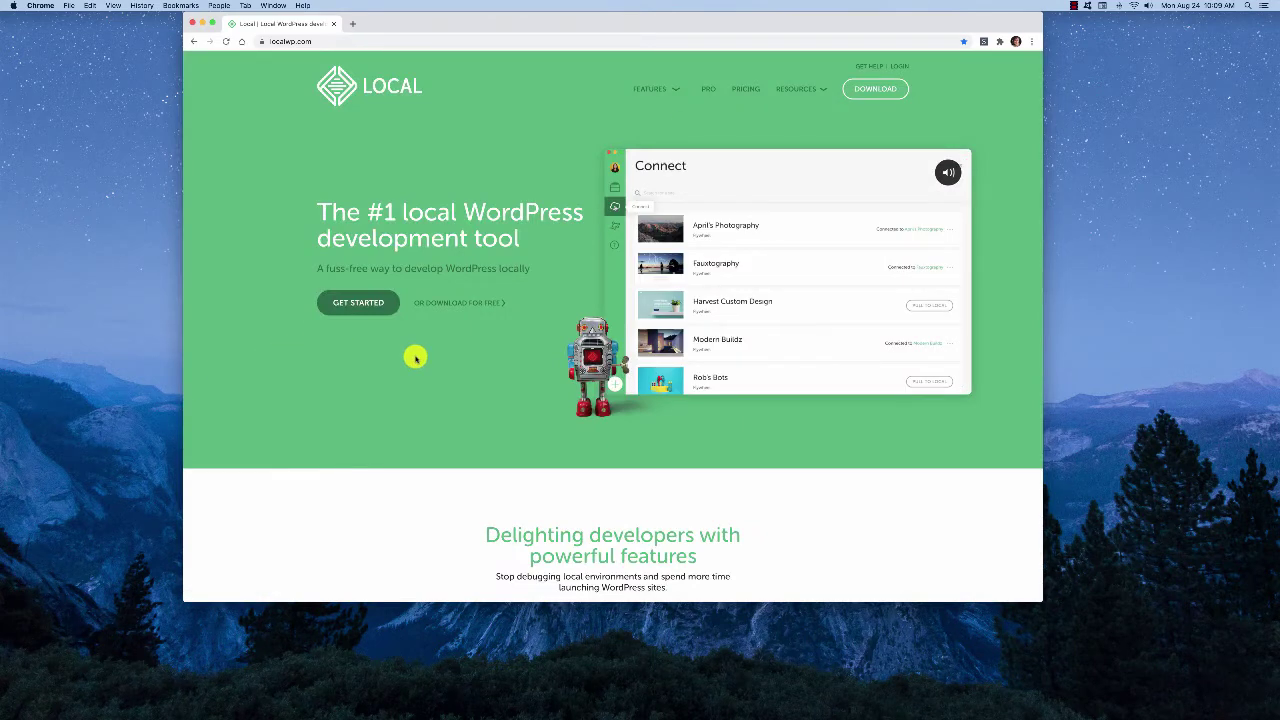
Launch Local from Spotlight, decline the update with NOT RIGHT NOW, and shift the window right
{"action": "key", "text": "super+space"}
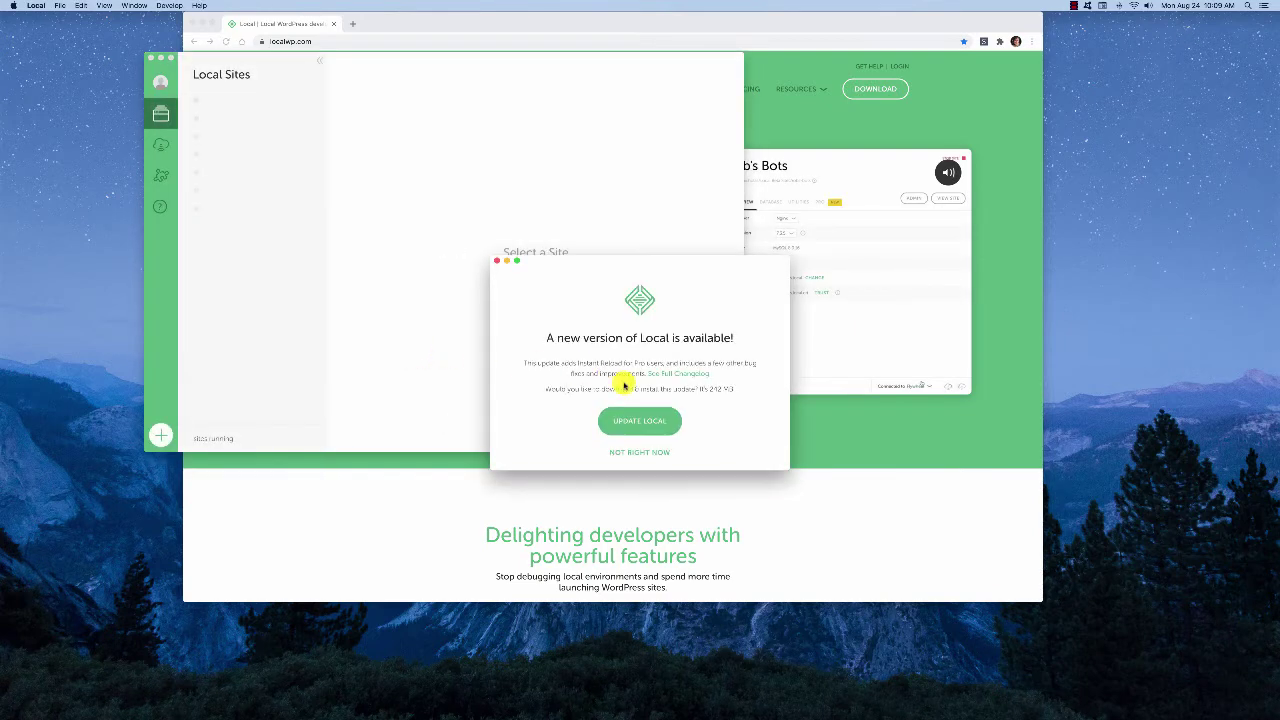
{"action": "left_click", "coordinate": [648, 455]}
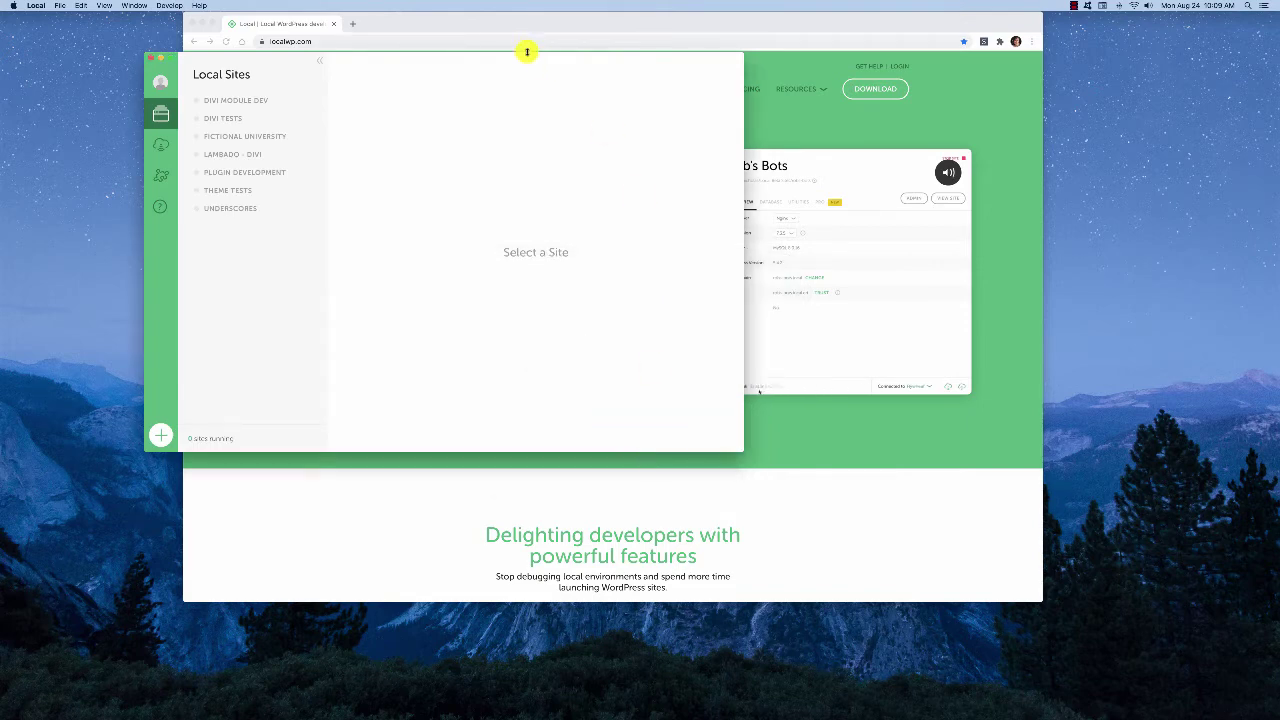
{"action": "left_click_drag", "start_coordinate": [258, 62], "coordinate": [456, 71]}
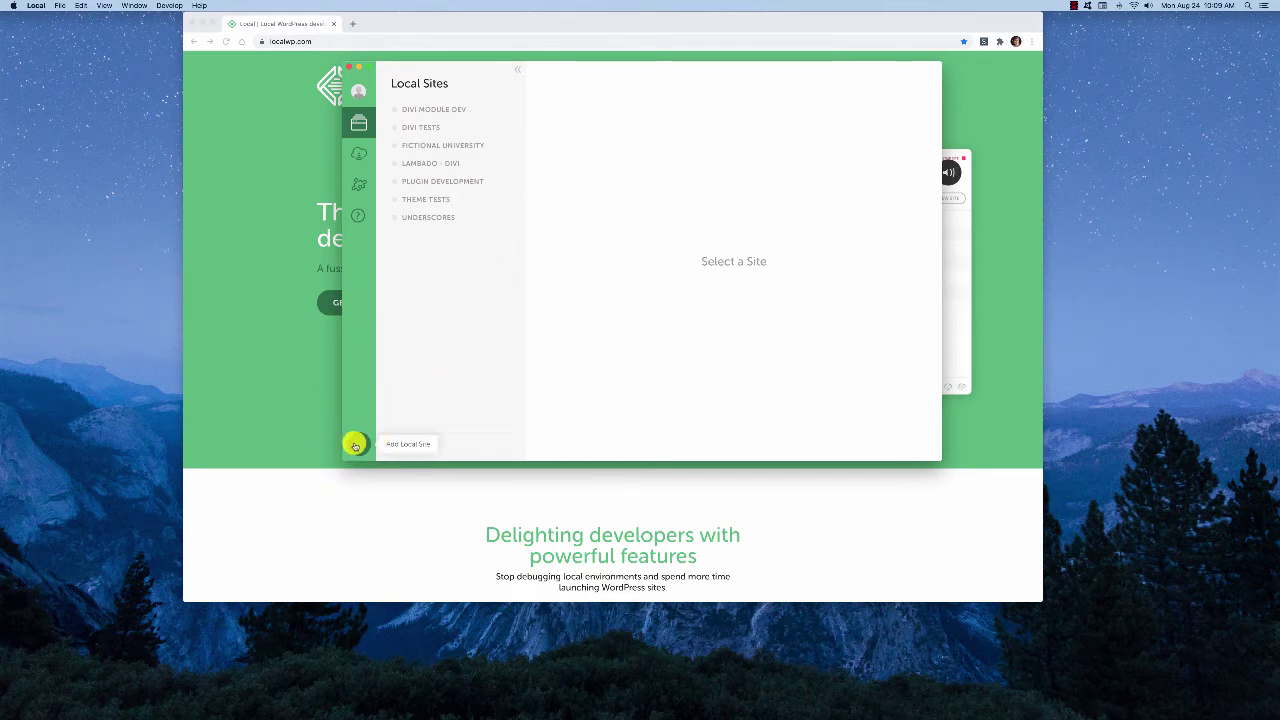
Add a new site named 'Test Site' (domain test-site.local) after checking Advanced Options, and continue
{"action": "left_click", "coordinate": [355, 444]}
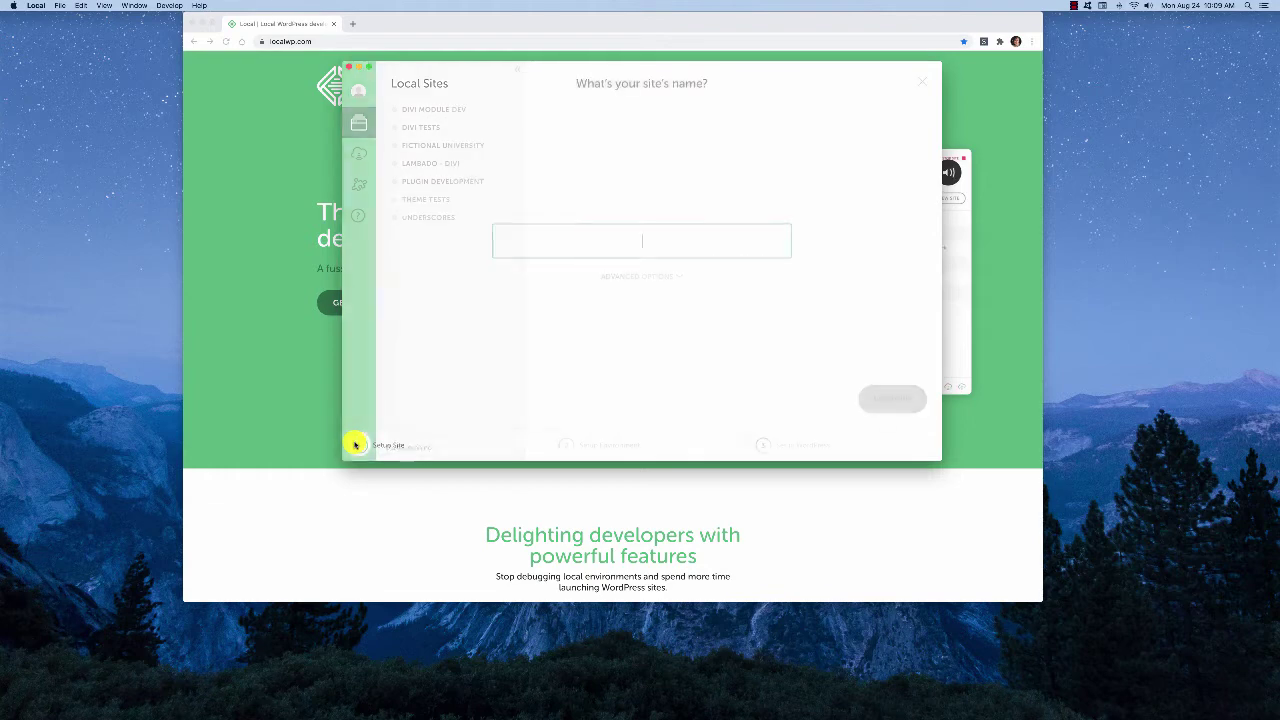
{"action": "type", "text": "Test Site"}
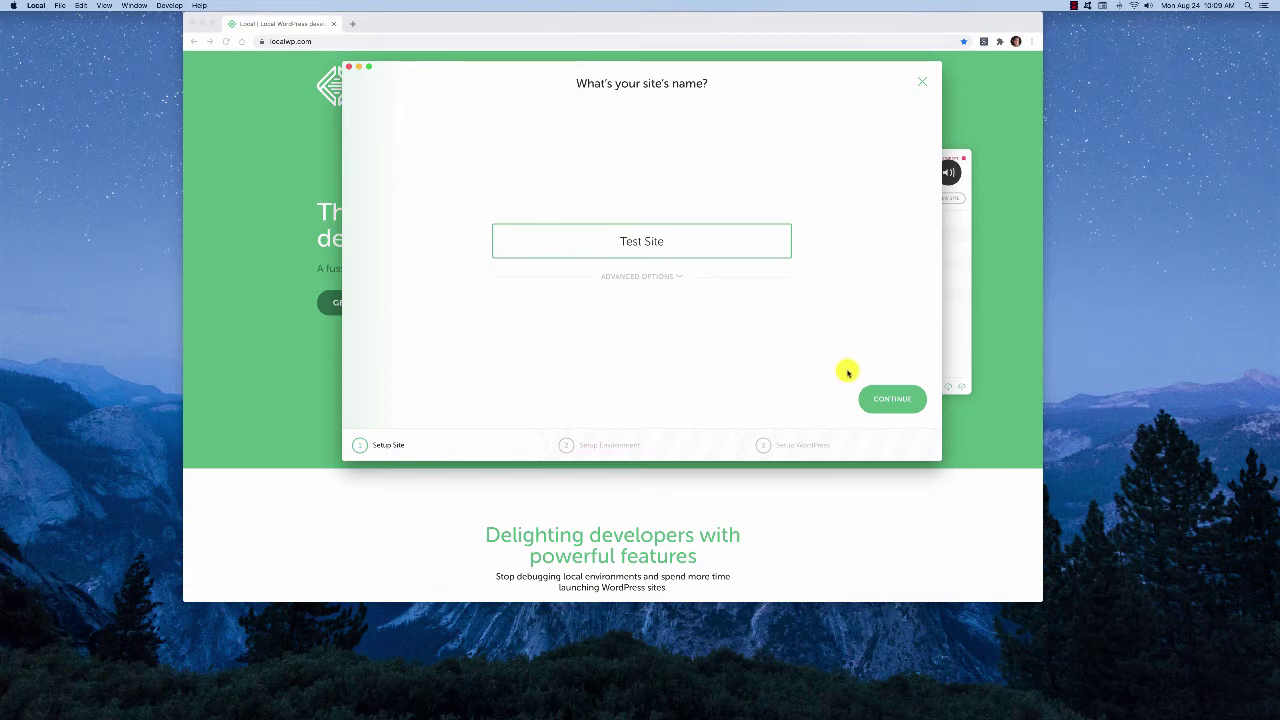
{"action": "left_click", "coordinate": [681, 280]}
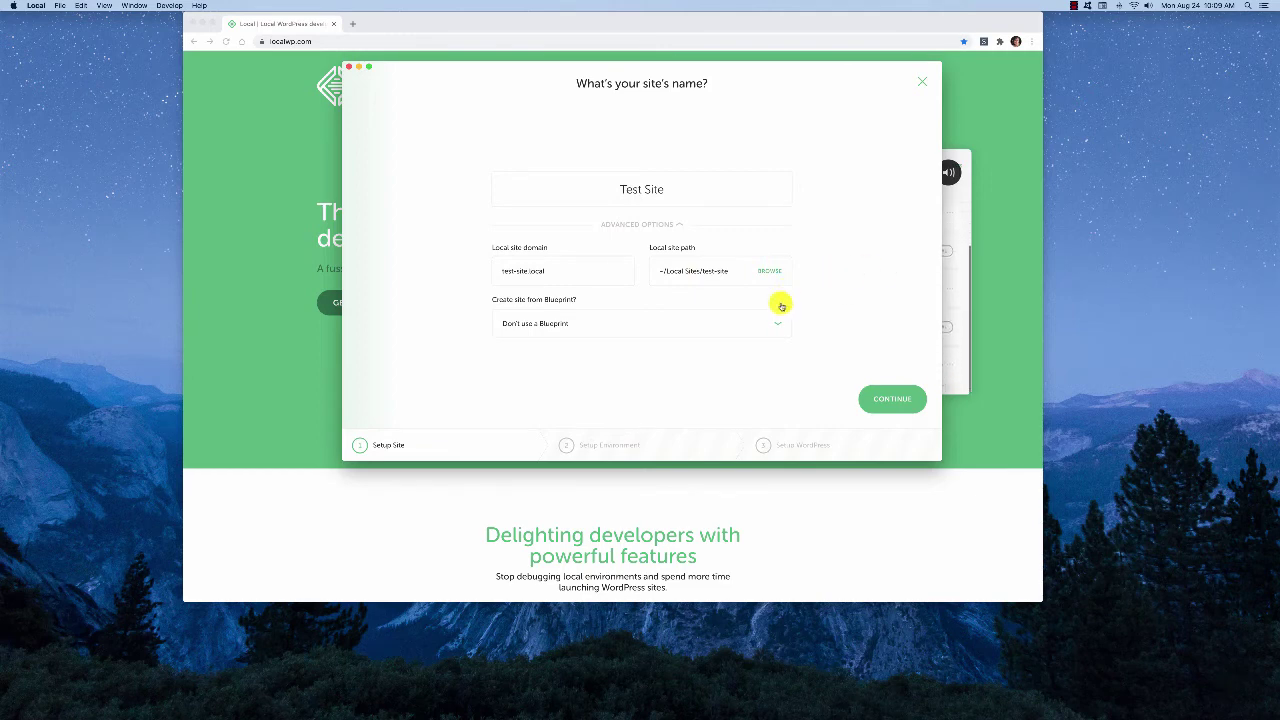
{"action": "left_click", "coordinate": [879, 399]}
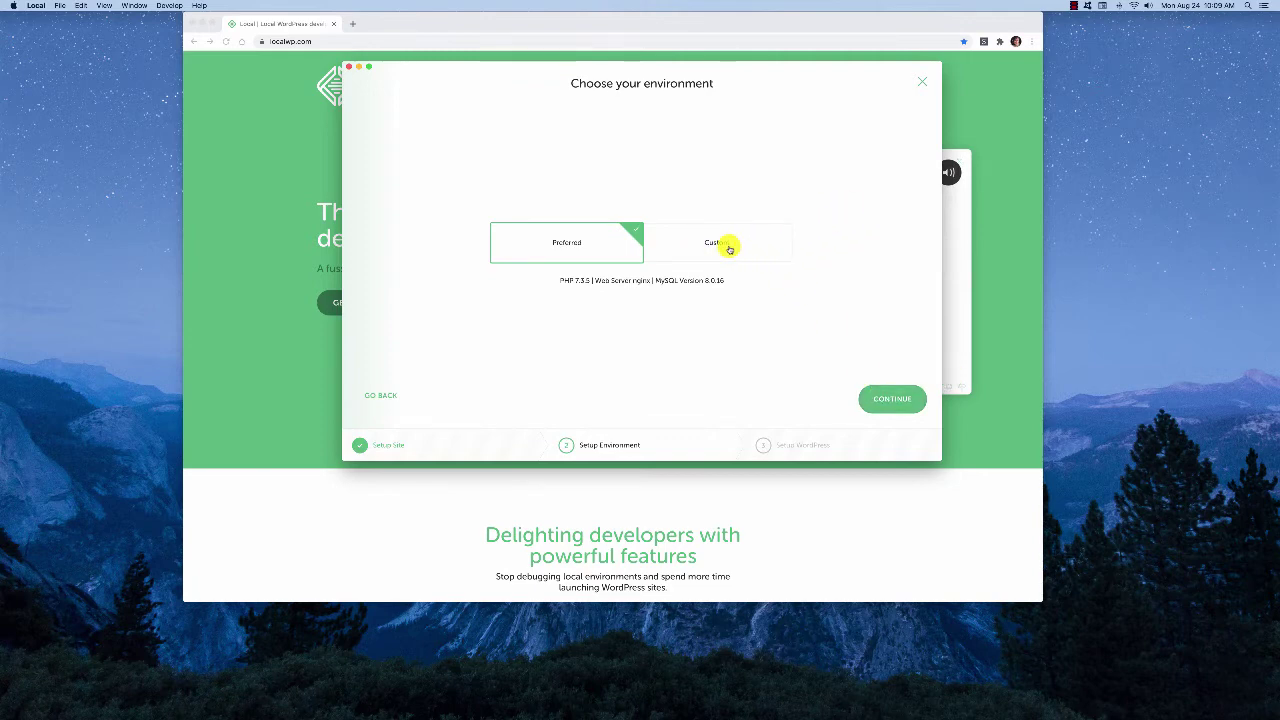
Check the Custom database options, then keep Preferred (PHP 7.3.5, nginx, MySQL 8.0.16) and continue
{"action": "left_click", "coordinate": [729, 249]}
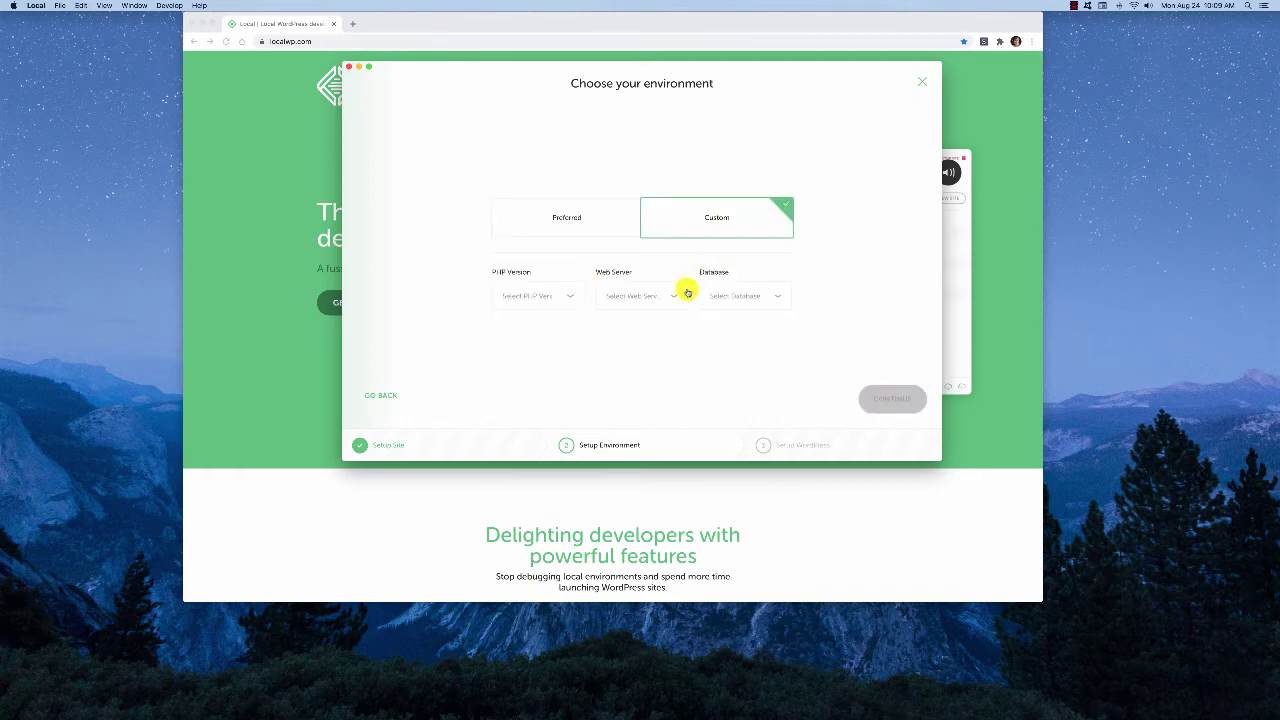
{"action": "left_click", "coordinate": [786, 294]}
{"action": "left_click", "coordinate": [827, 274]}
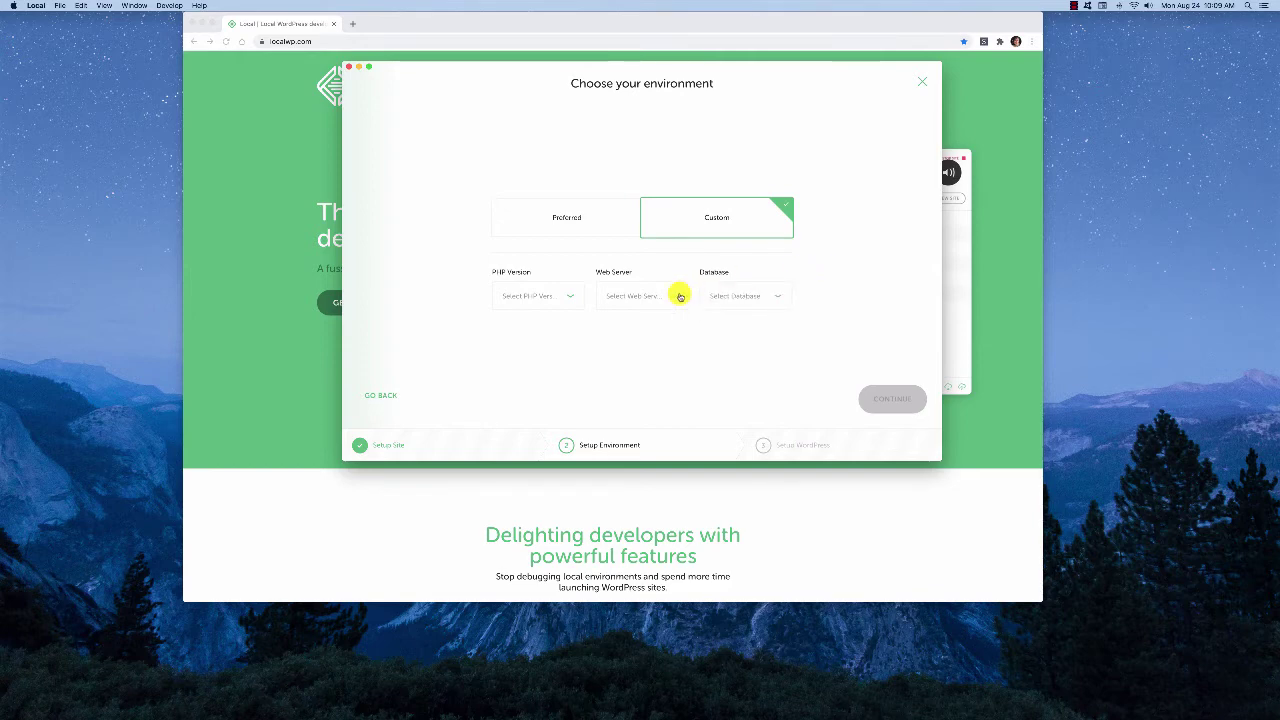
{"action": "left_click", "coordinate": [550, 206]}
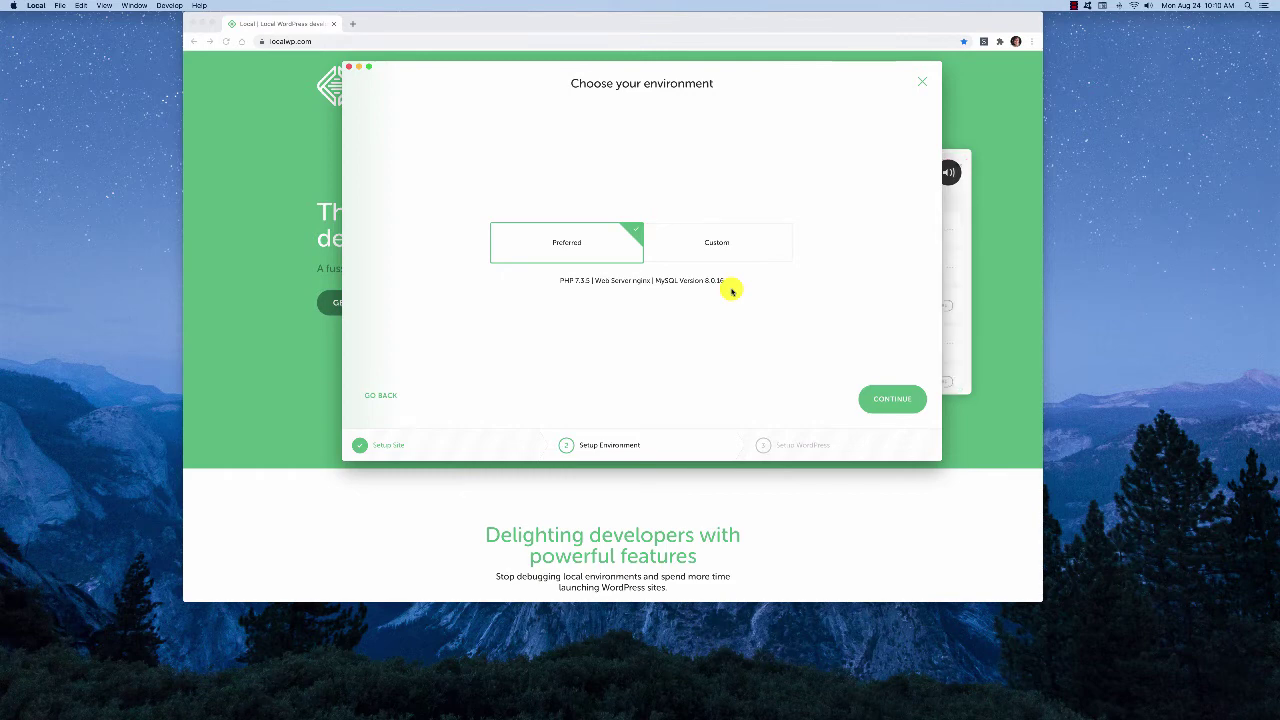
{"action": "left_click", "coordinate": [884, 399]}
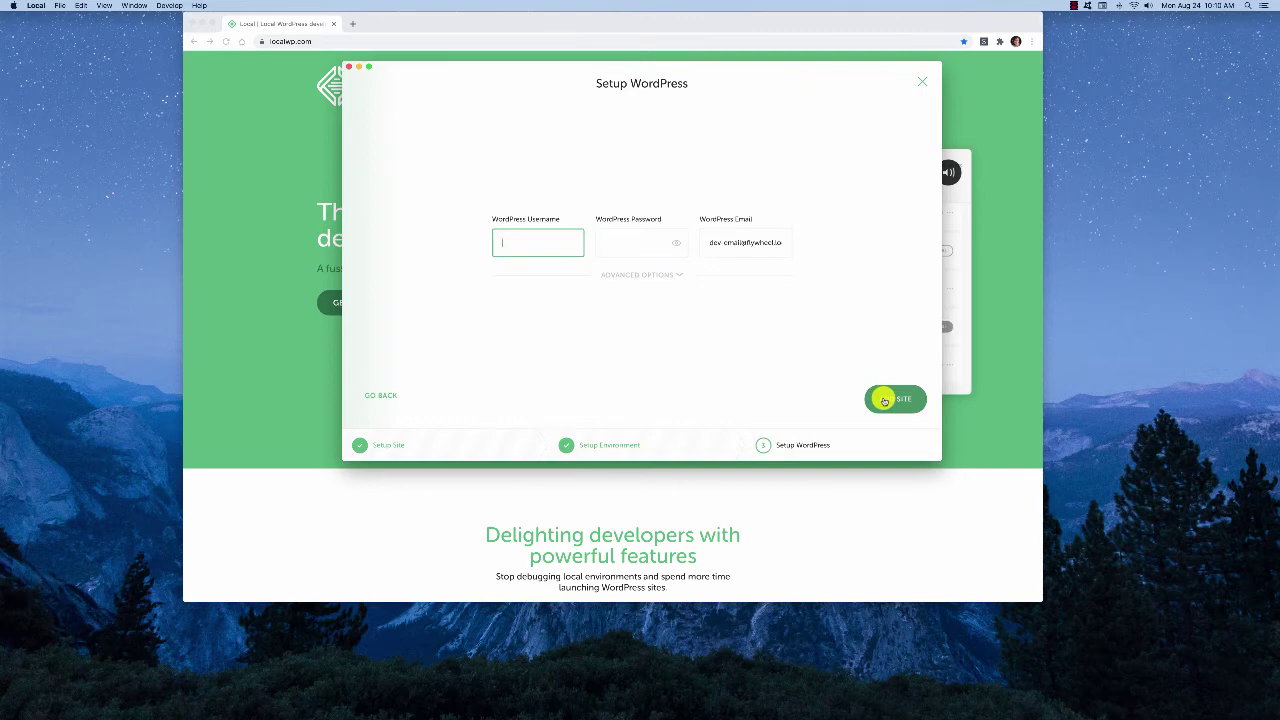
Enter WordPress username admin, a password and an admin email, then add the site
{"action": "type", "text": "admin"}
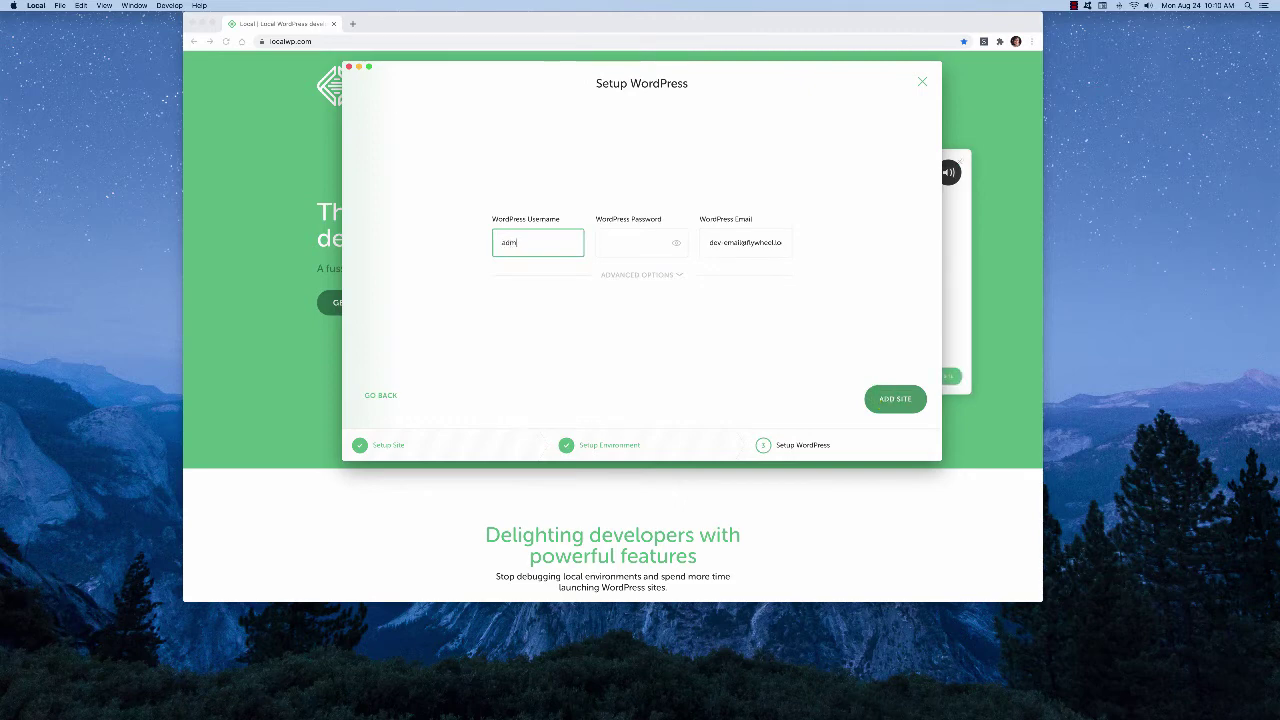
{"action": "key", "text": "Tab"}
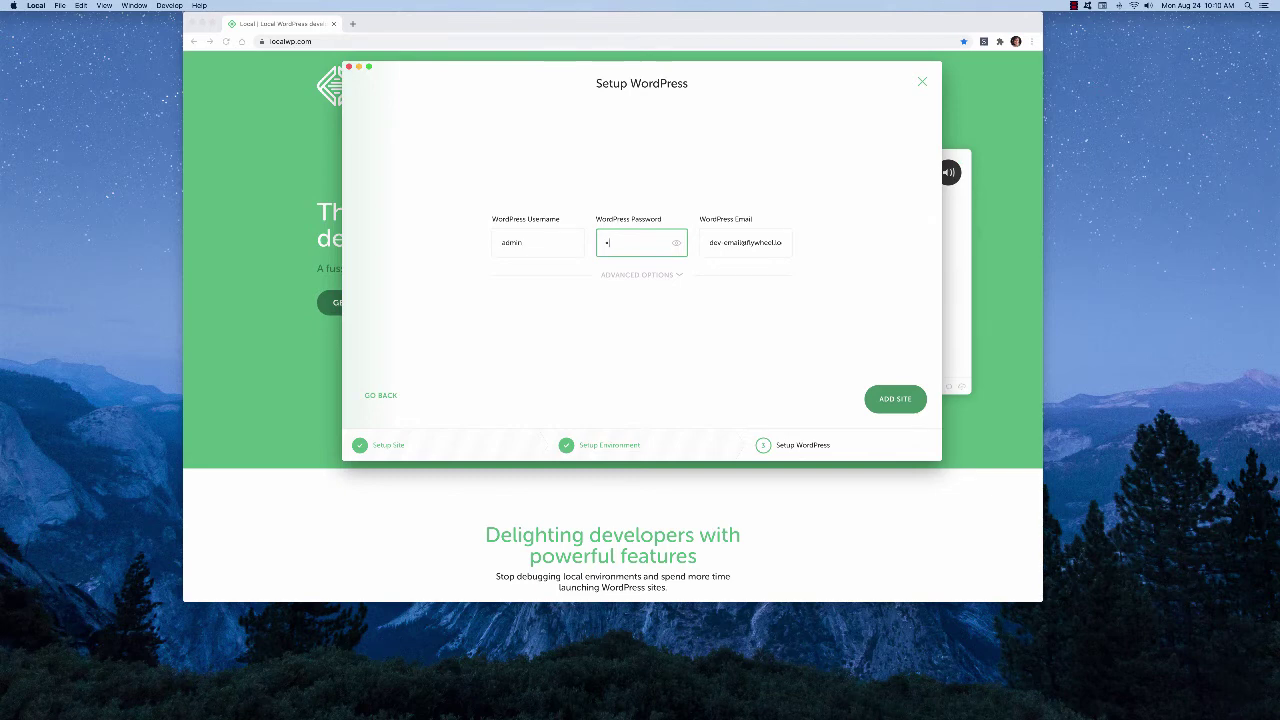
{"action": "key", "text": "Tab"}
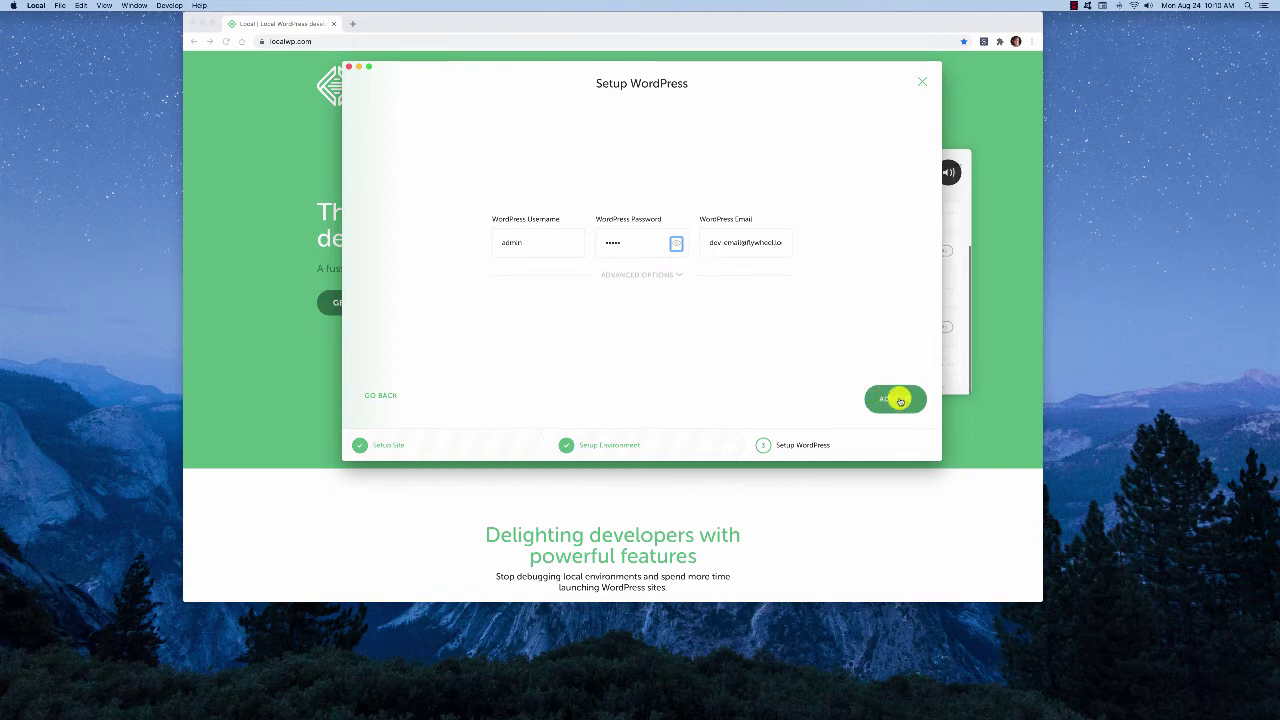
{"action": "left_click", "coordinate": [900, 402]}
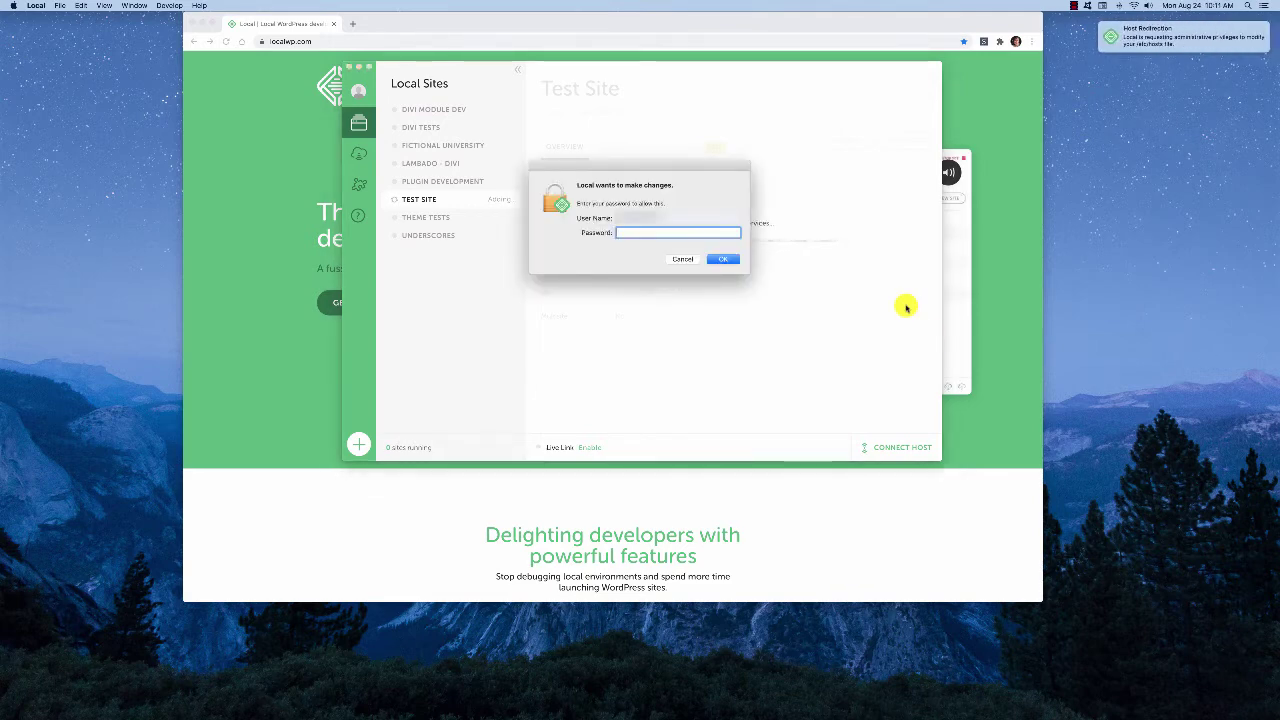
Authorise Local's changes with the macOS system password so WordPress installs
{"action": "type", "text": "••"}
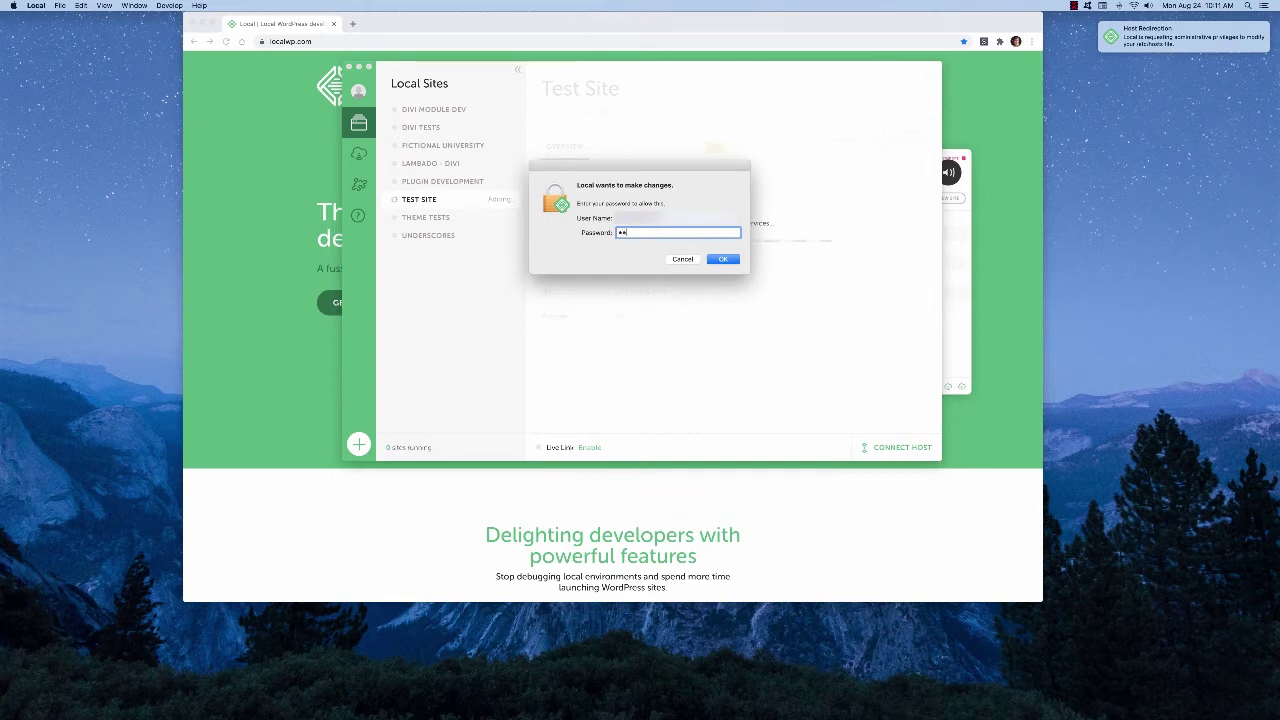
{"action": "key", "text": "Return"}
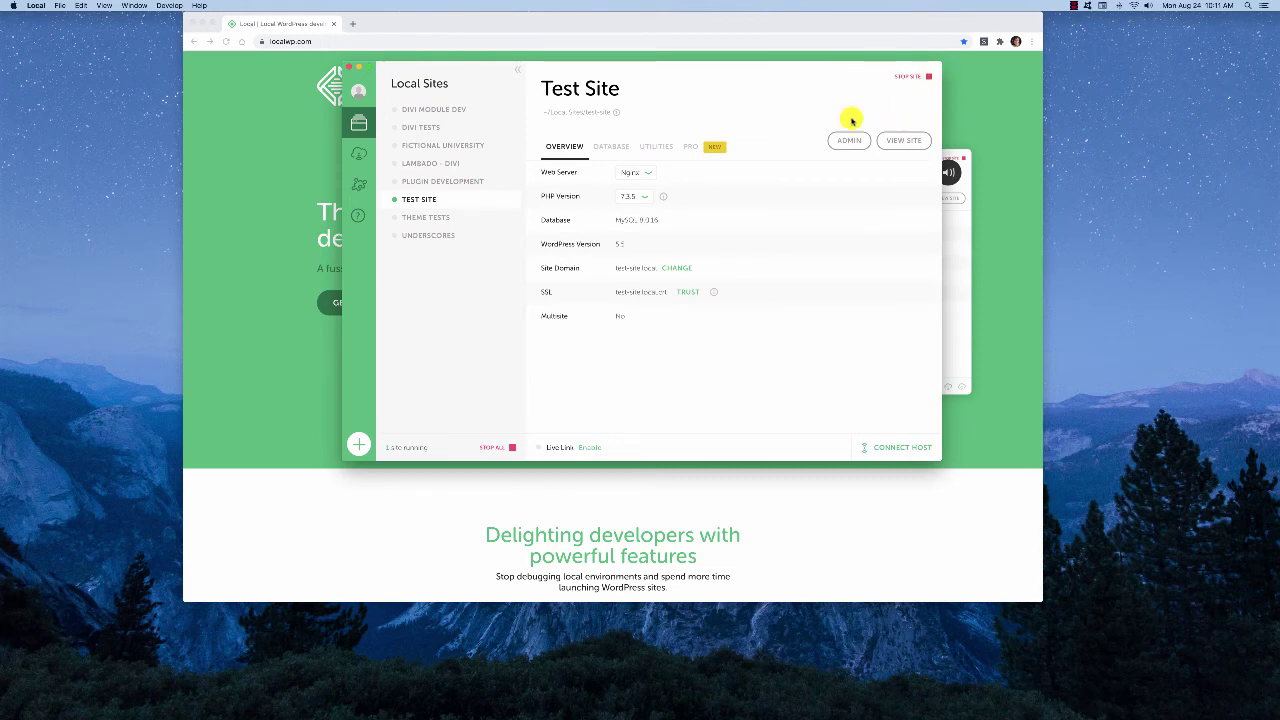
Switch from Divi Module Dev back to Test Site and view its front page in the browser
{"action": "left_click", "coordinate": [423, 111]}
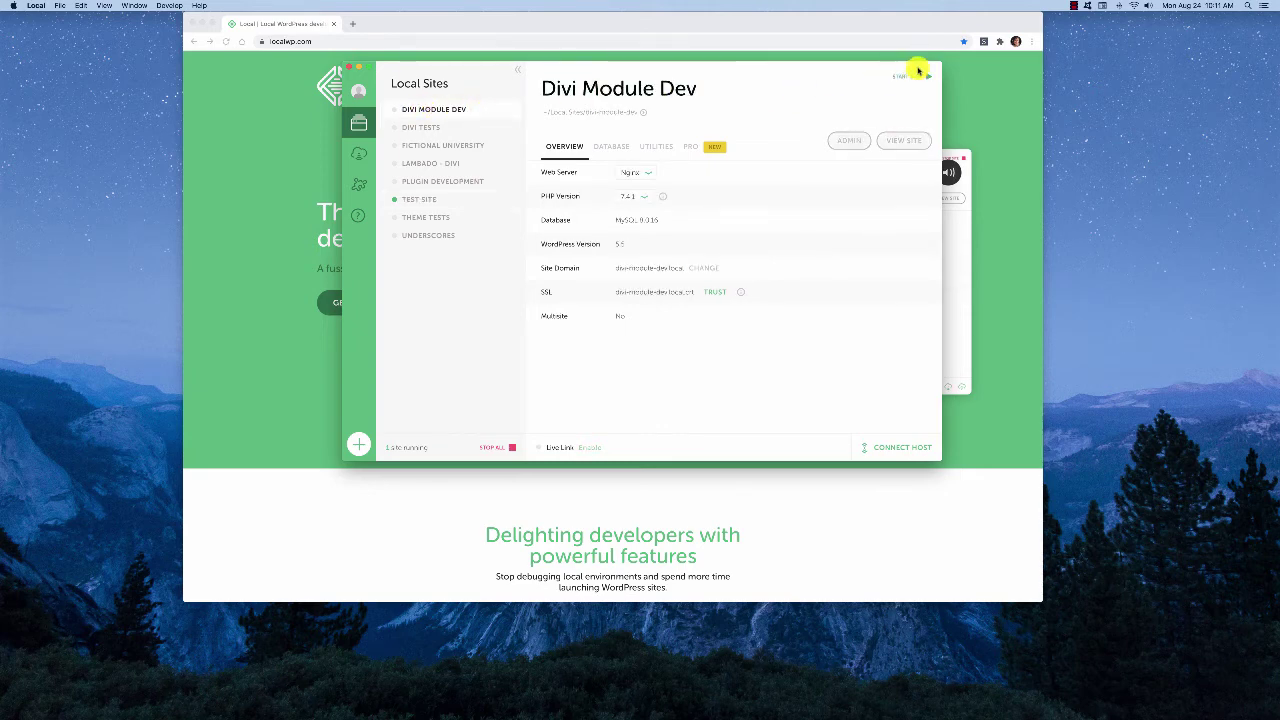
{"action": "left_click", "coordinate": [432, 200]}
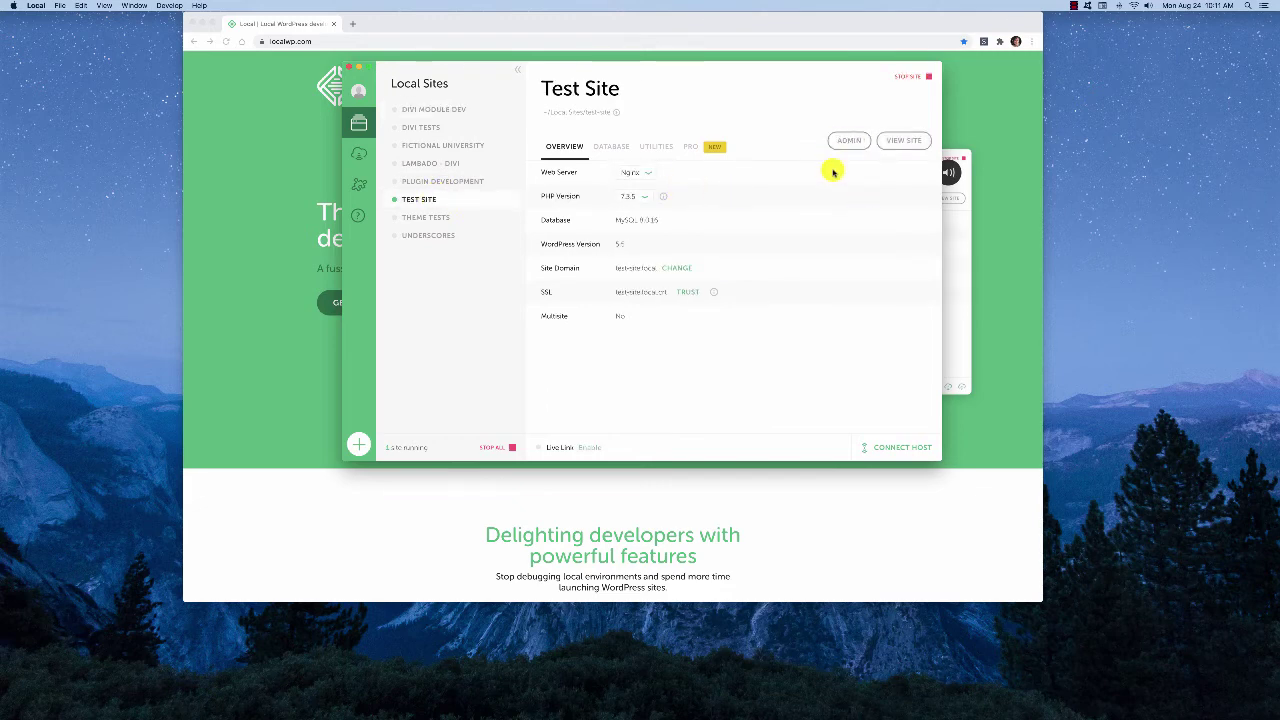
{"action": "left_click", "coordinate": [849, 143]}
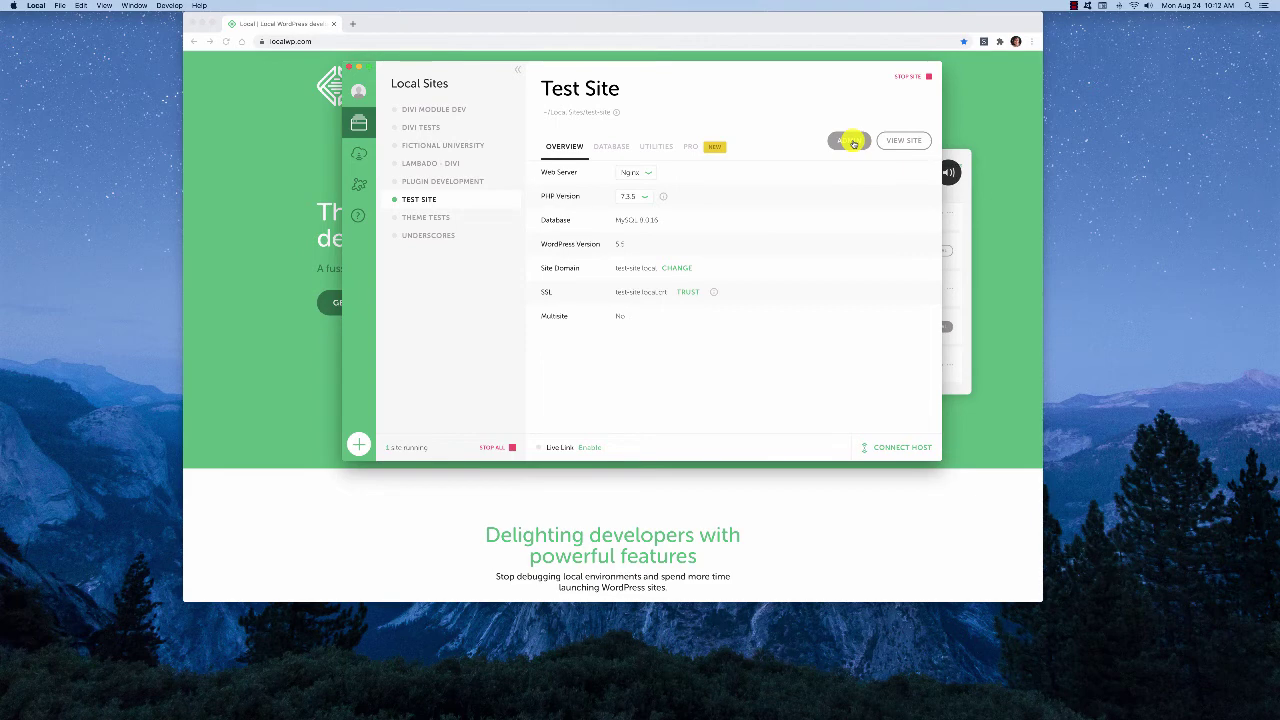
{"action": "left_click", "coordinate": [903, 143]}
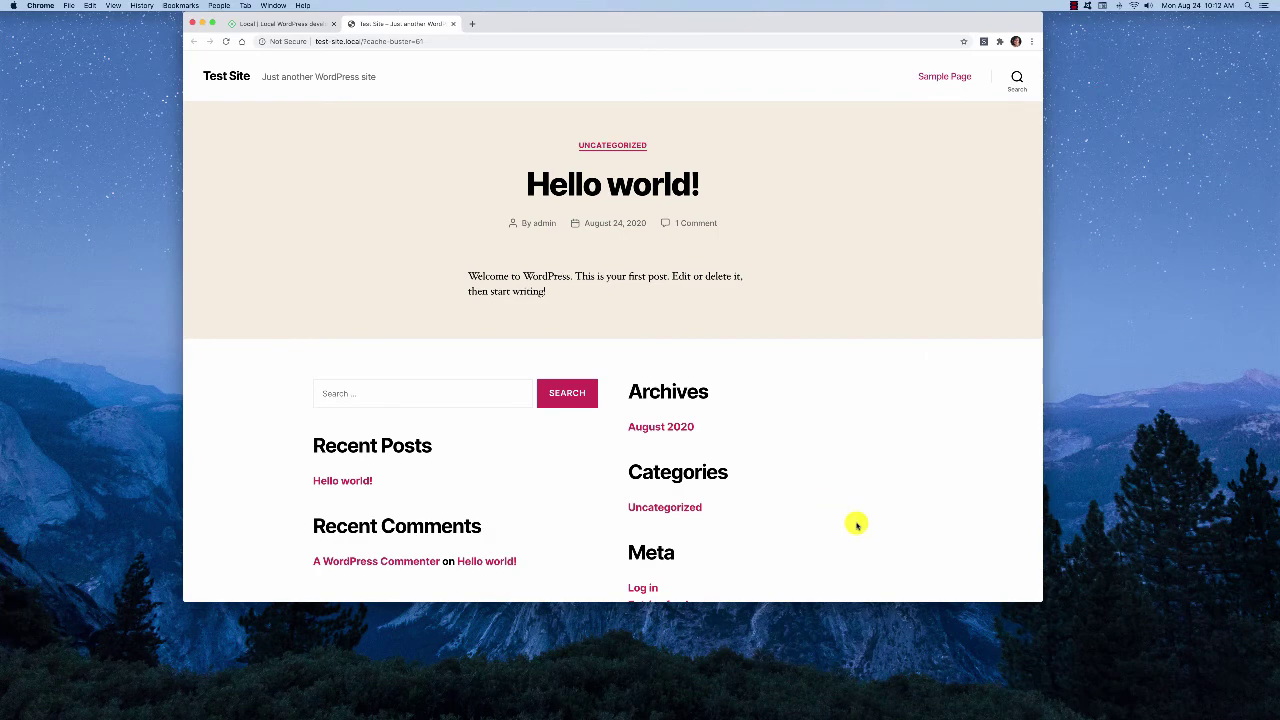
{"action": "scroll", "coordinate": [855, 523], "scroll_direction": "down", "scroll_amount": 3}
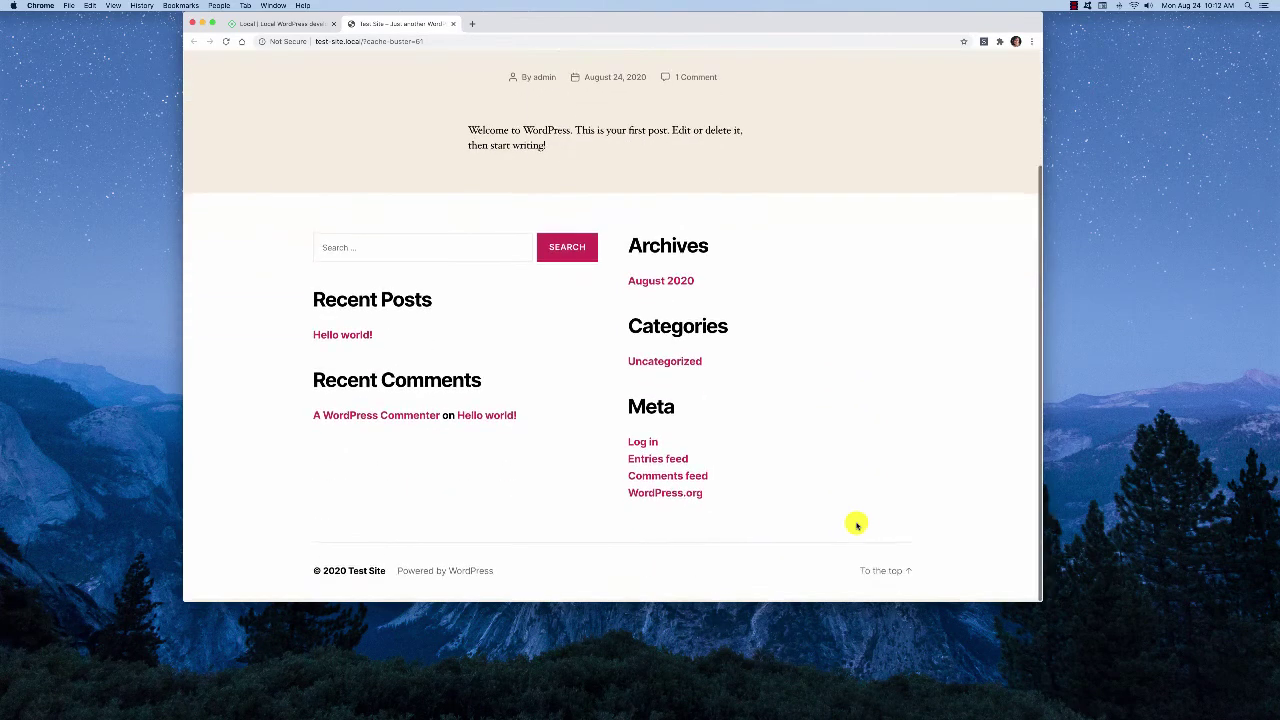
{"action": "scroll", "coordinate": [855, 520], "scroll_direction": "up", "scroll_amount": 3}
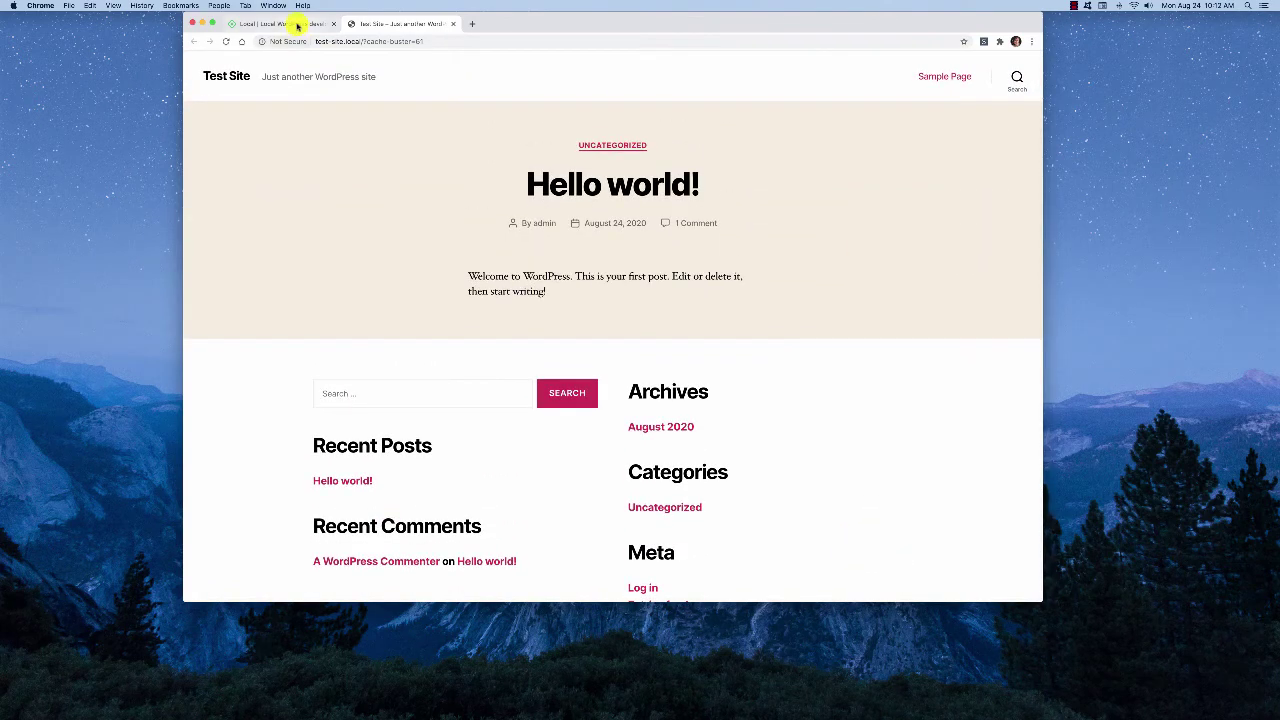
{"action": "left_click", "coordinate": [280, 23]}
{"action": "left_click", "coordinate": [388, 26]}
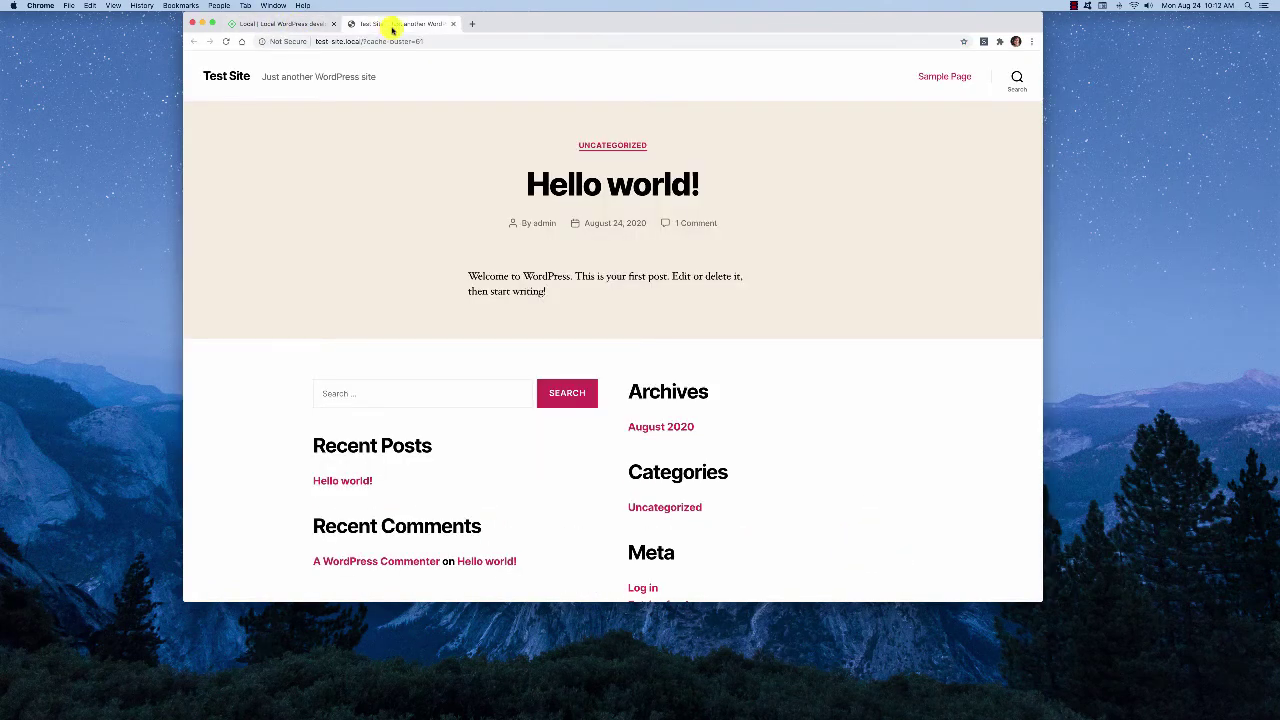
{"action": "mouse_move", "coordinate": [1273, 593]}
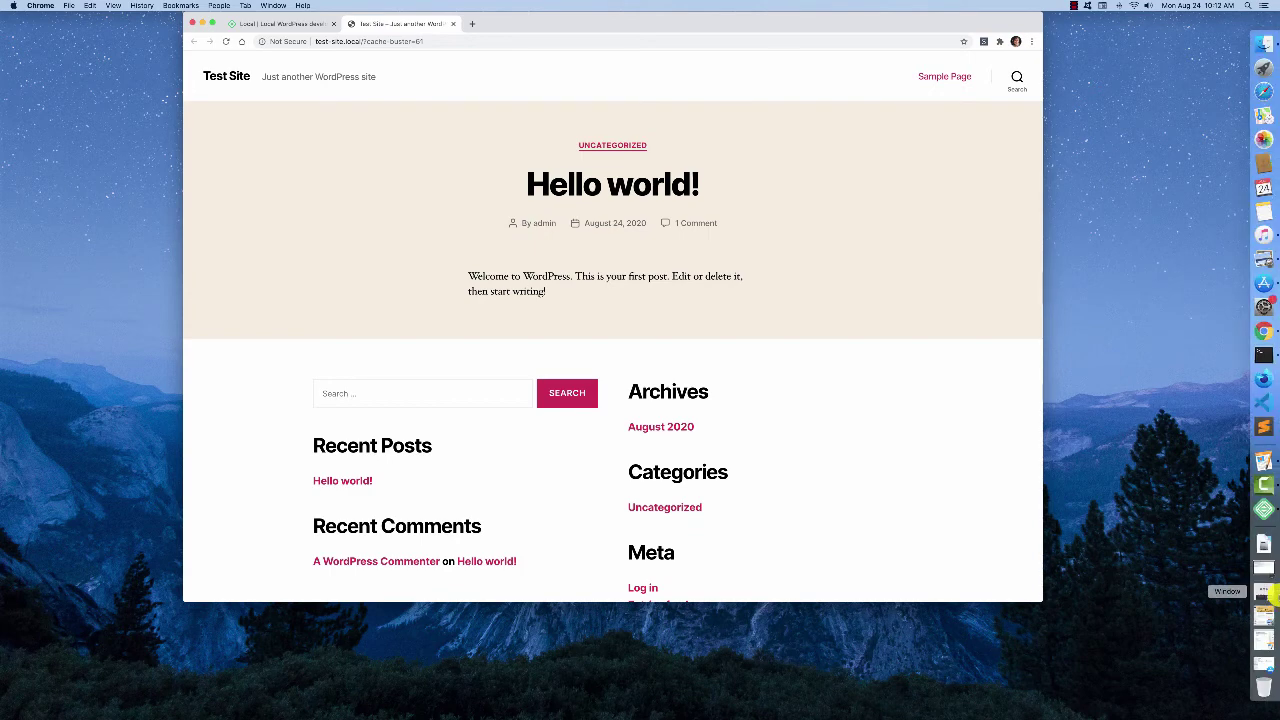
{"action": "left_click", "coordinate": [1268, 508]}
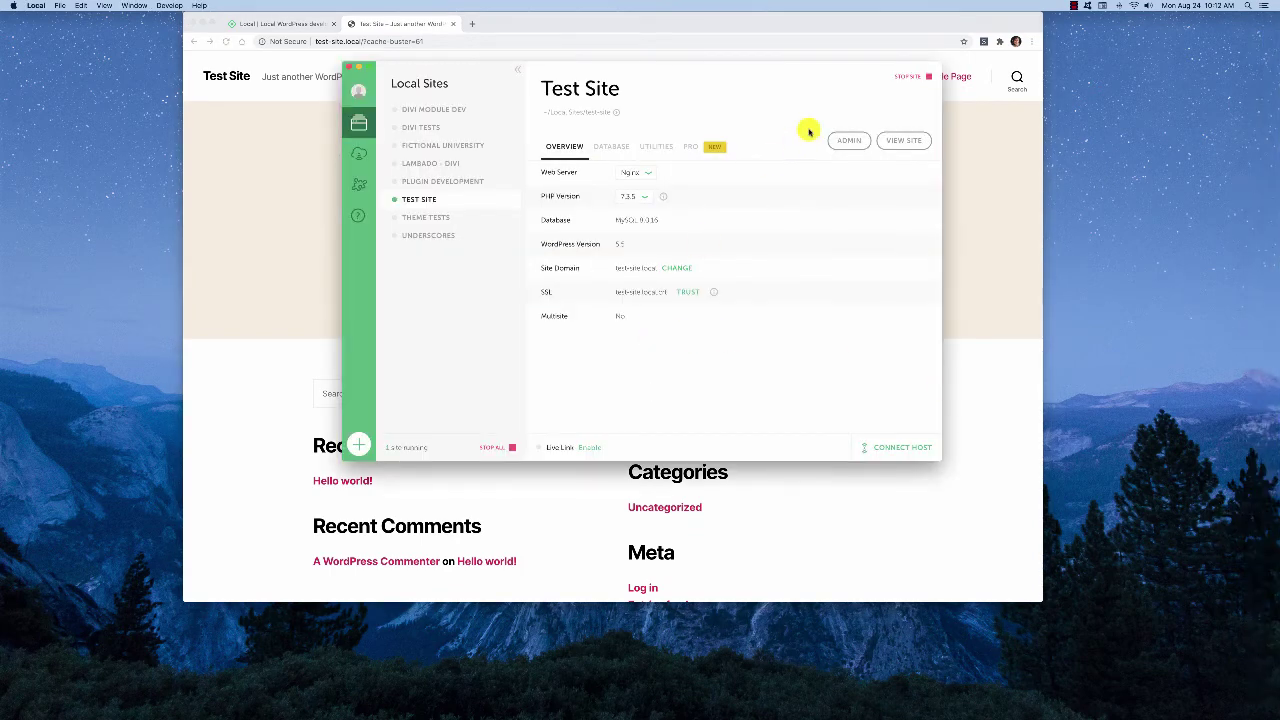
Log in to Test Site's WordPress admin as admin and let Chrome save the password
{"action": "left_click", "coordinate": [851, 140]}
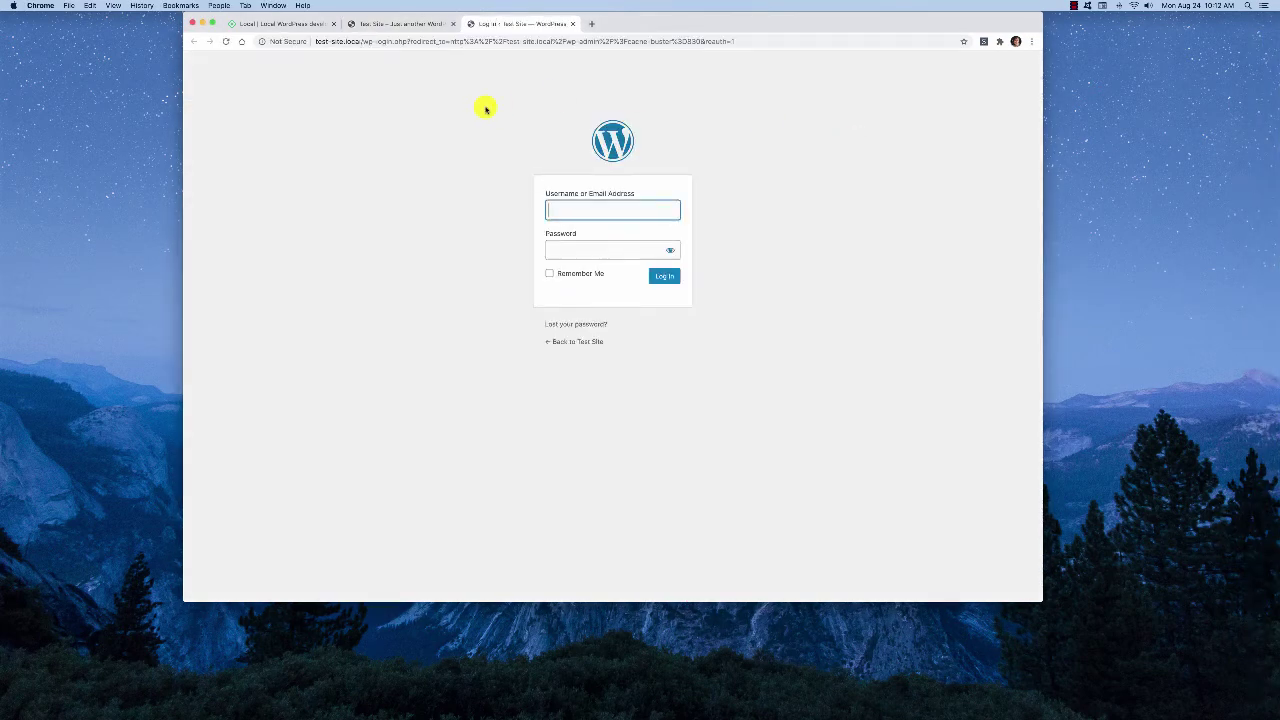
{"action": "type", "text": "admin"}
{"action": "key", "text": "Tab"}
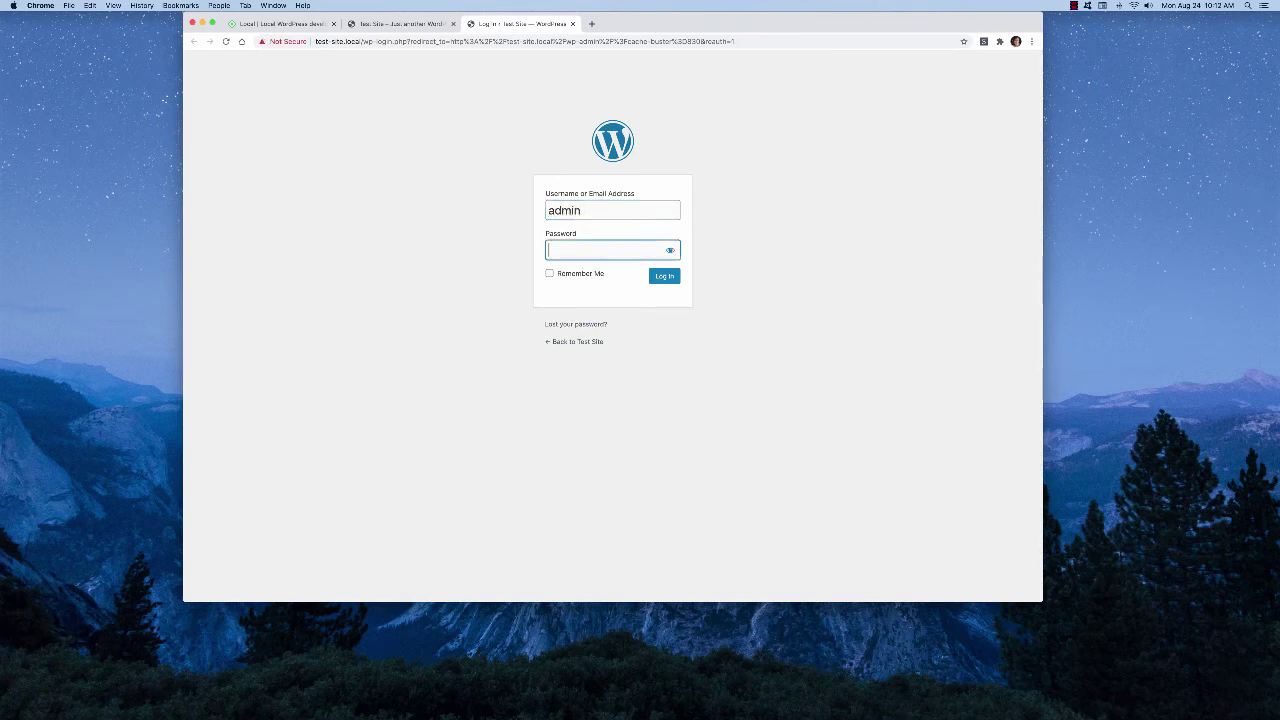
{"action": "left_click", "coordinate": [666, 276]}
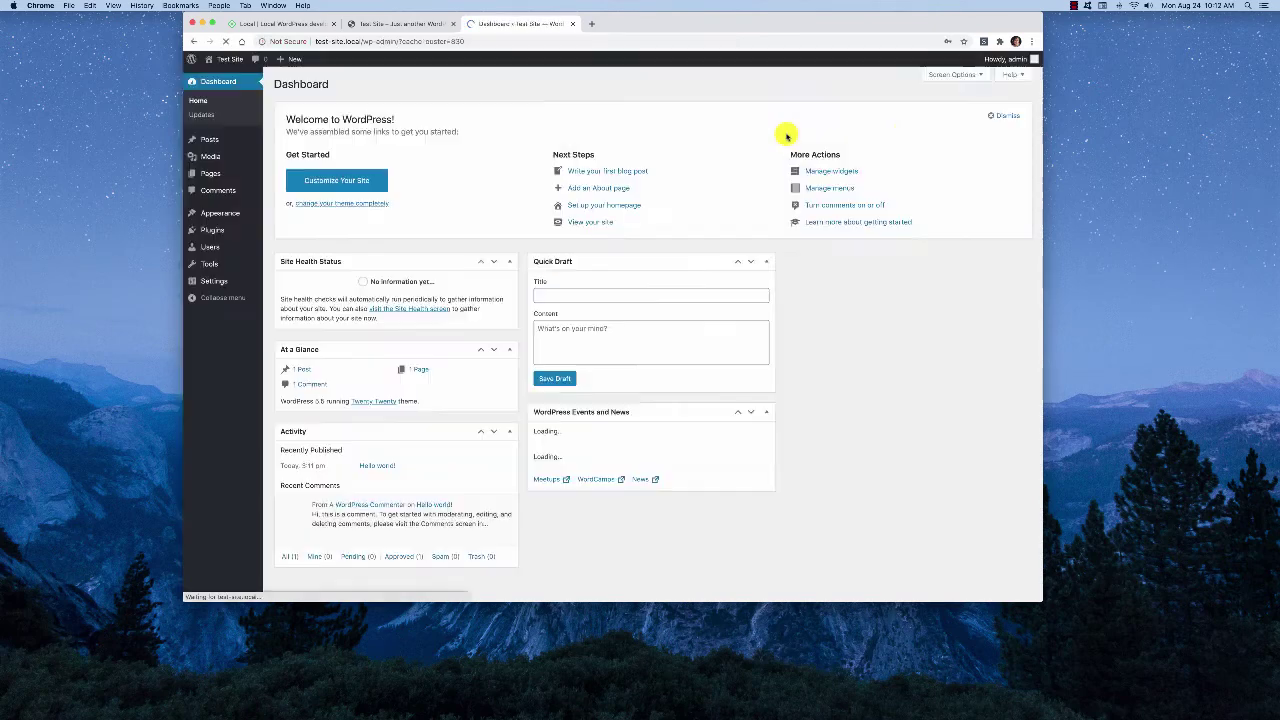
{"action": "left_click", "coordinate": [948, 204]}
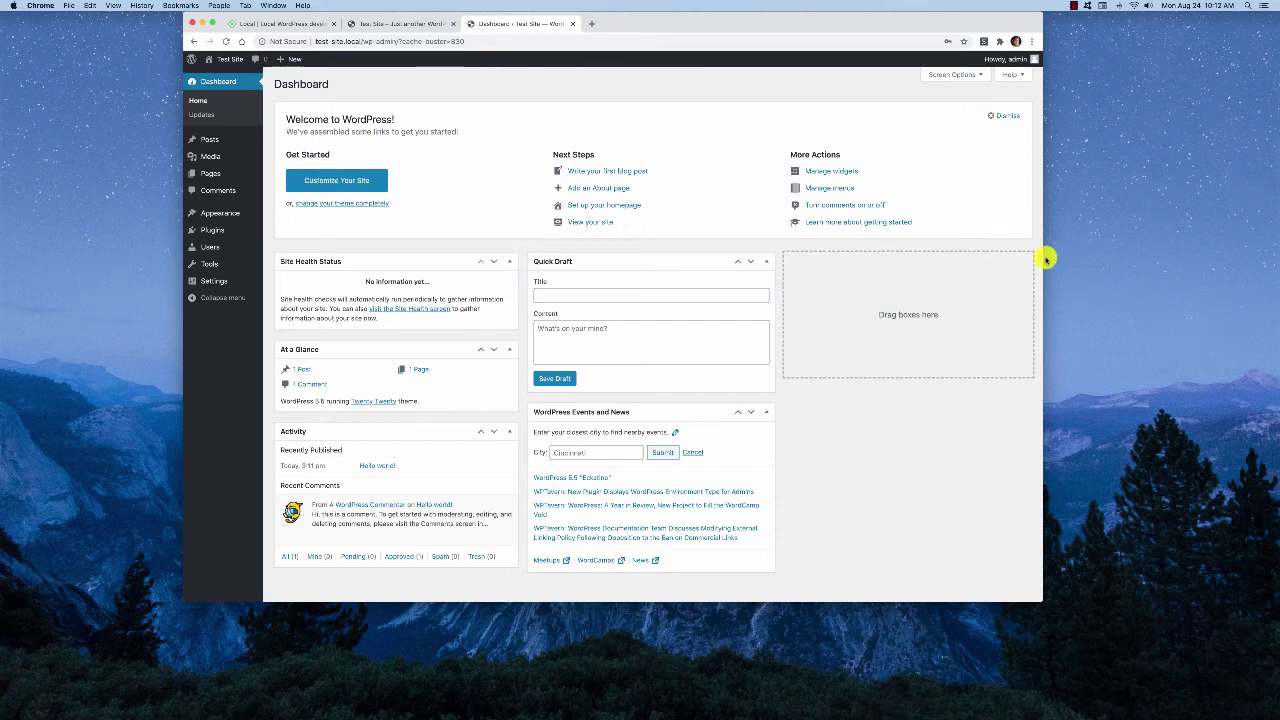
Reveal Test Site's test-site folder in Finder from Local, then close the Finder window
{"action": "mouse_move", "coordinate": [1276, 362]}
{"action": "left_click", "coordinate": [1265, 508]}
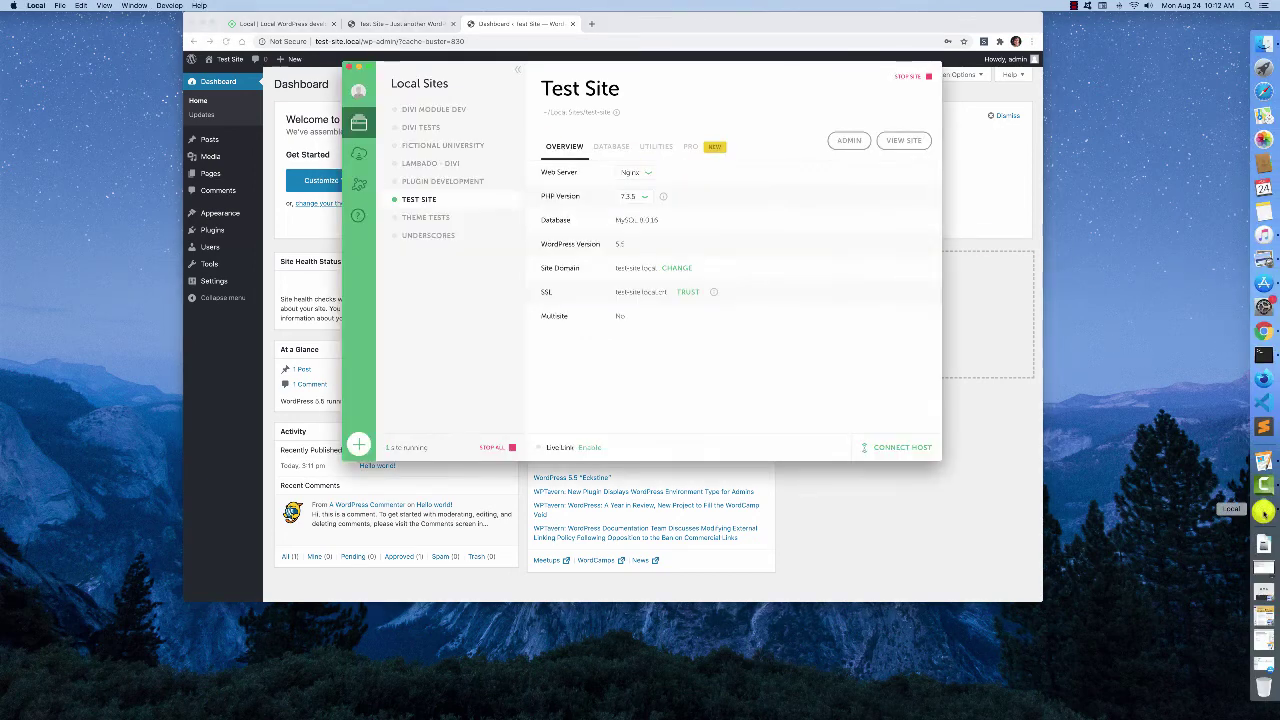
{"action": "right_click", "coordinate": [429, 201]}
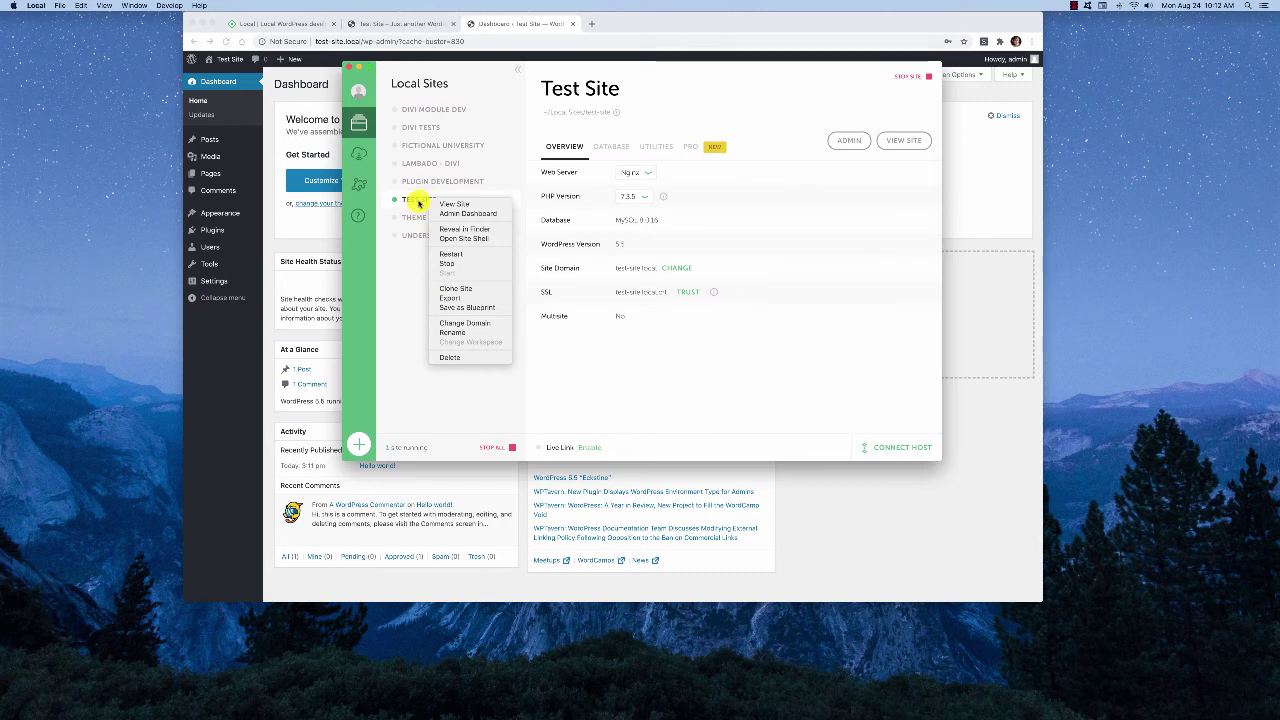
{"action": "right_click", "coordinate": [416, 200]}
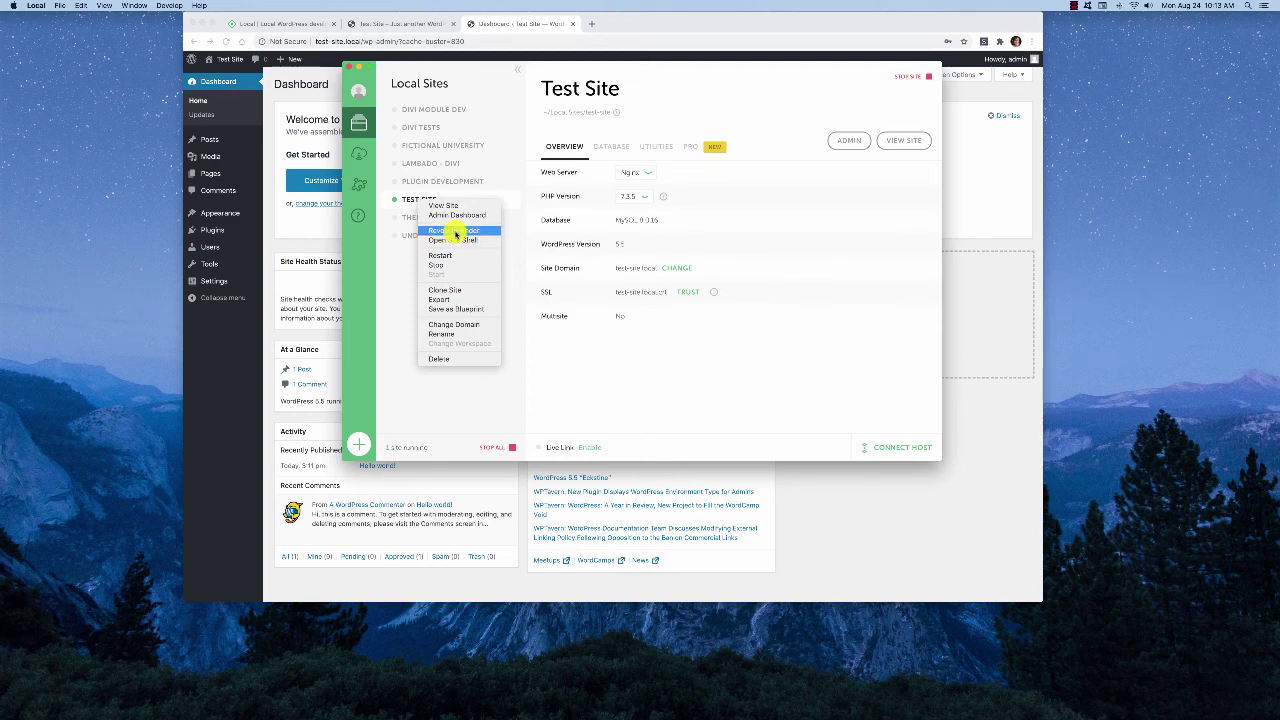
{"action": "left_click", "coordinate": [456, 233]}
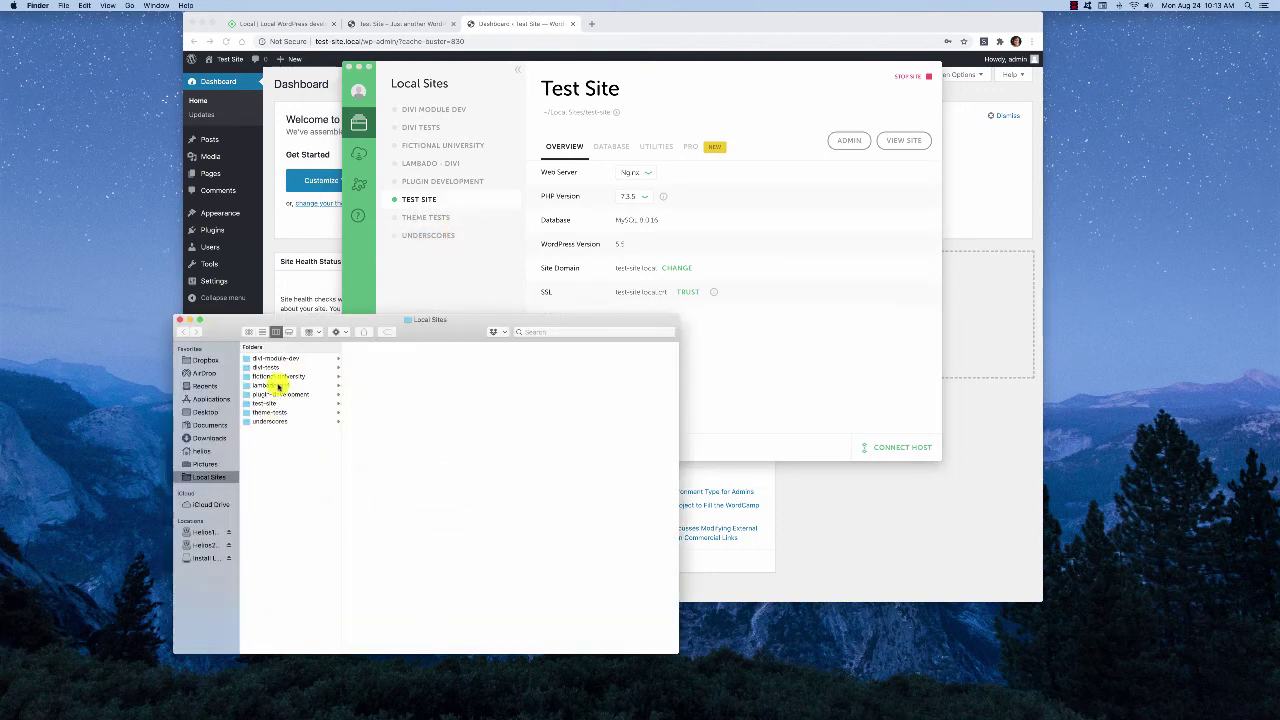
{"action": "left_click", "coordinate": [180, 320]}
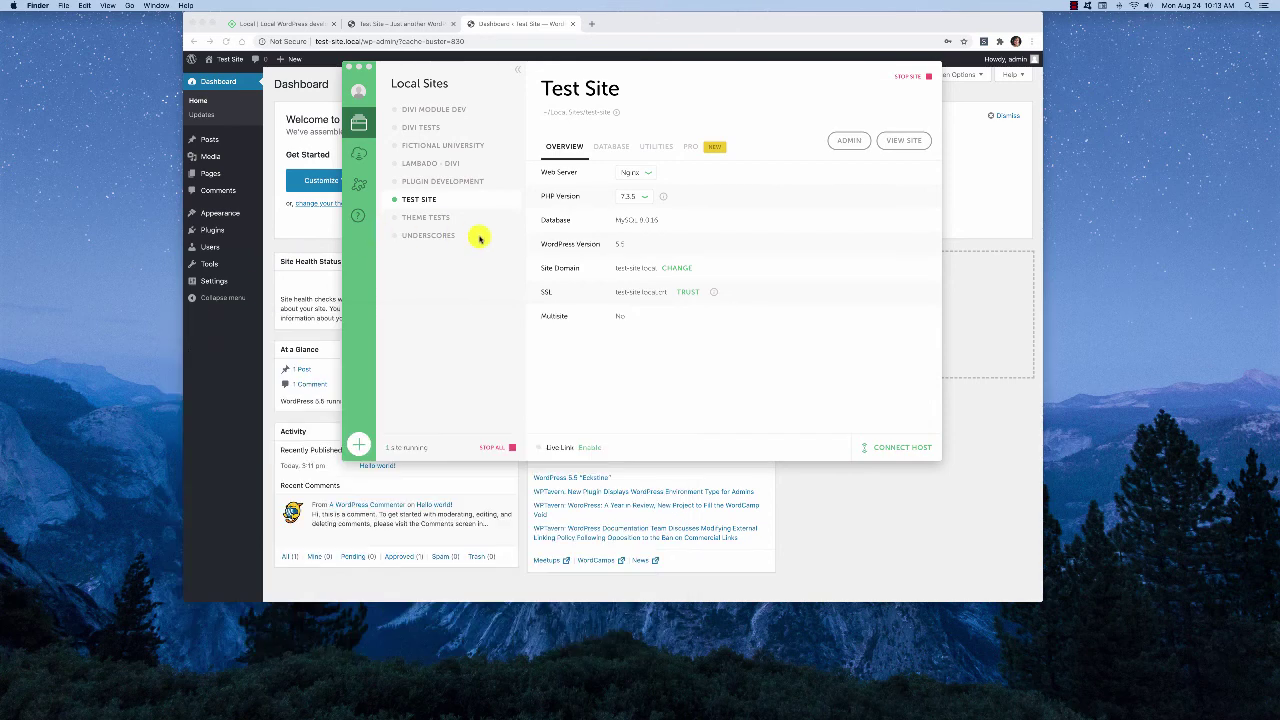
{"action": "right_click", "coordinate": [450, 203]}
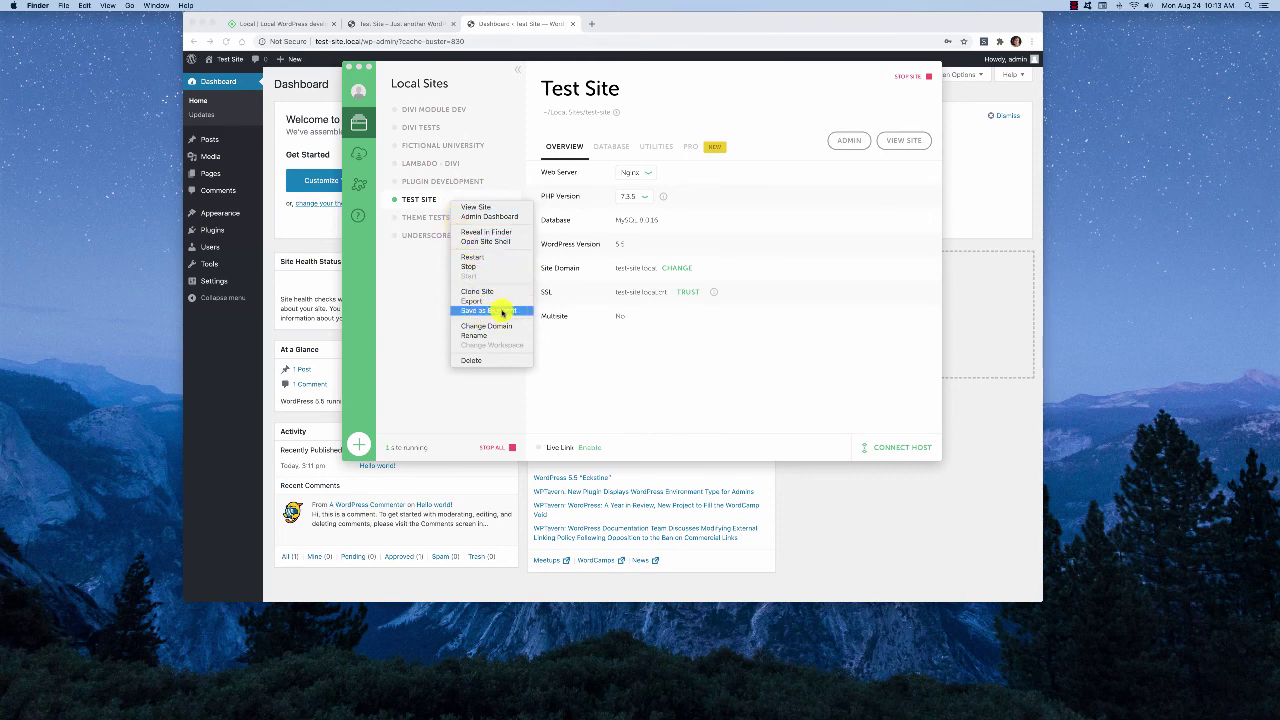
{"action": "left_click", "coordinate": [661, 363]}
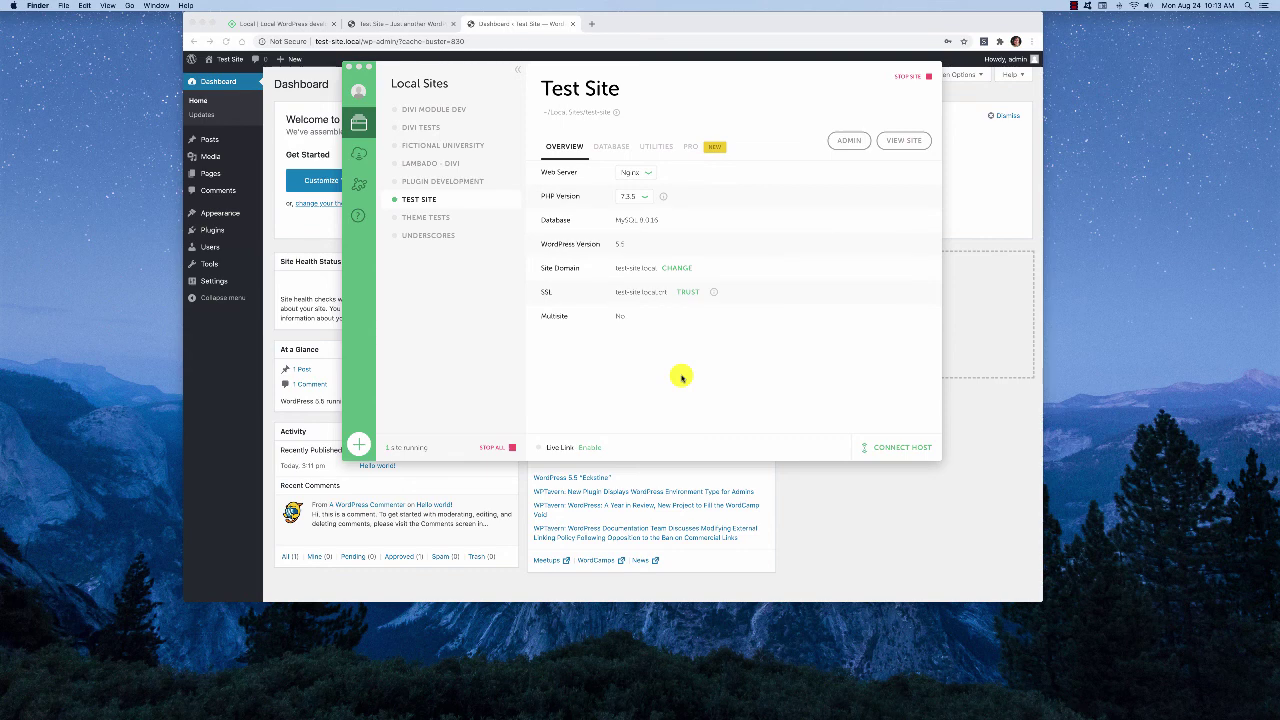
{"action": "right_click", "coordinate": [420, 199]}
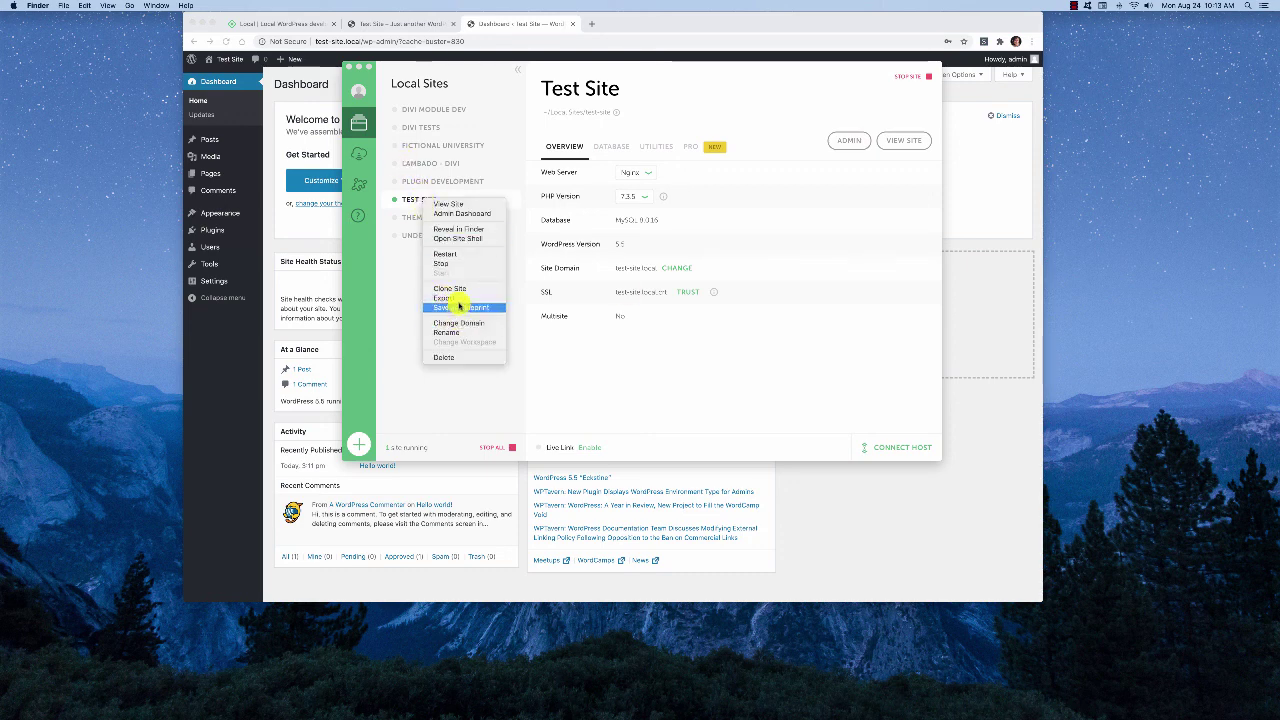
{"action": "left_click", "coordinate": [657, 372]}
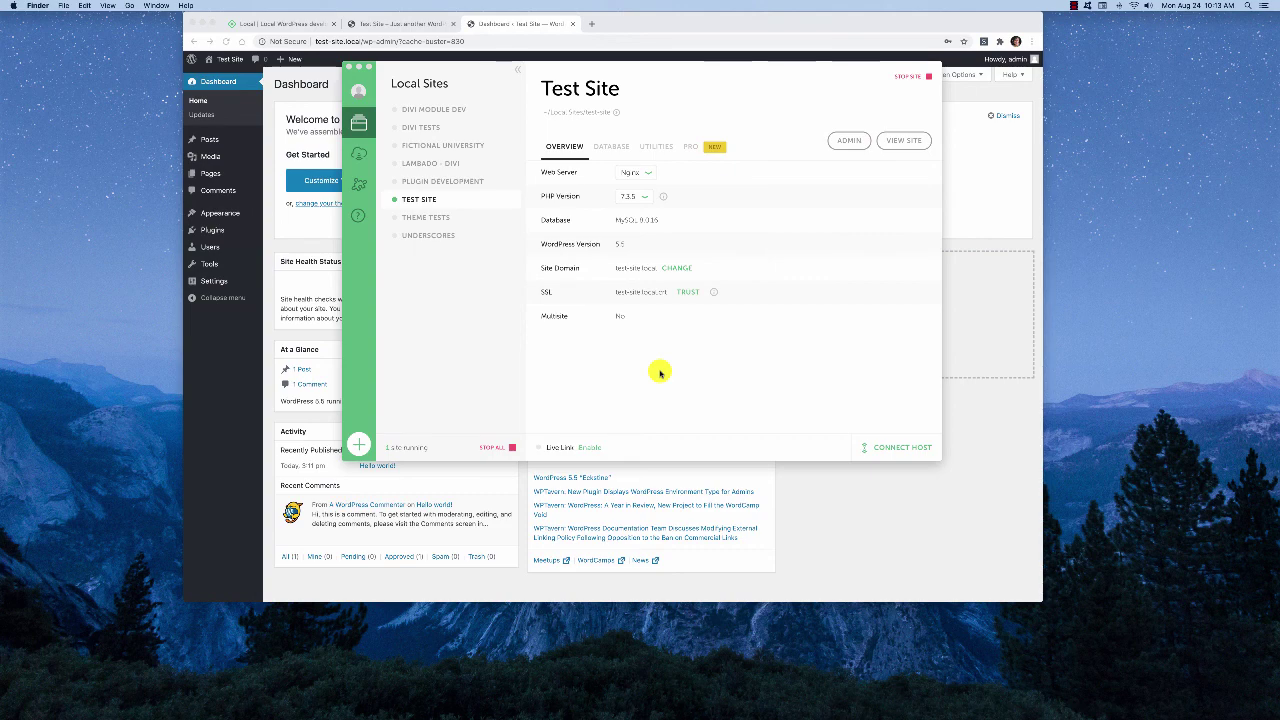